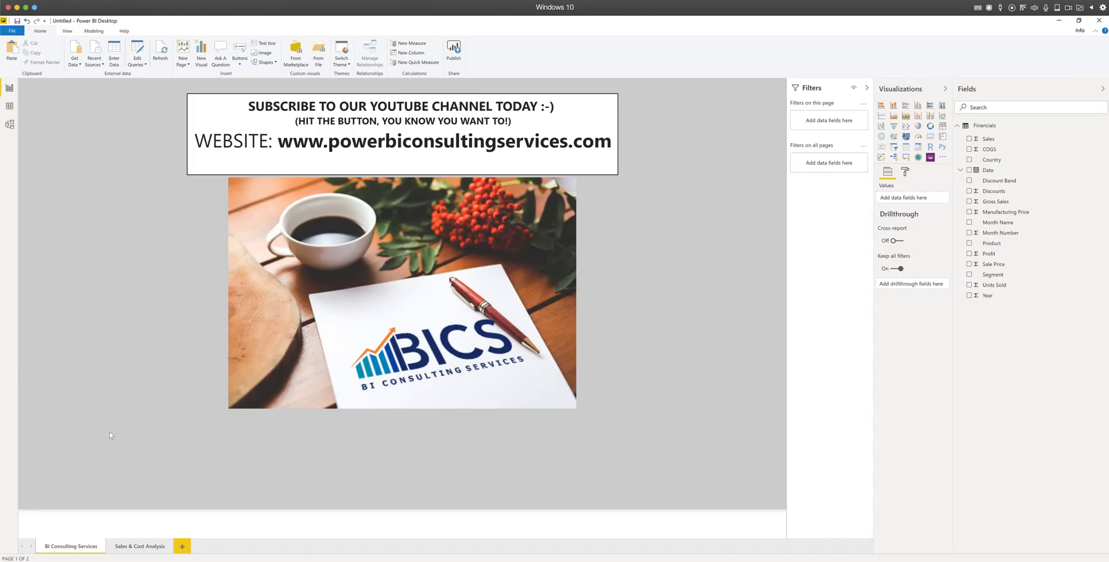
Look over the BI Consulting Services and Sales & Cost Analysis report pages, examining the Sales by Year and Product chart
left_click(154, 547)
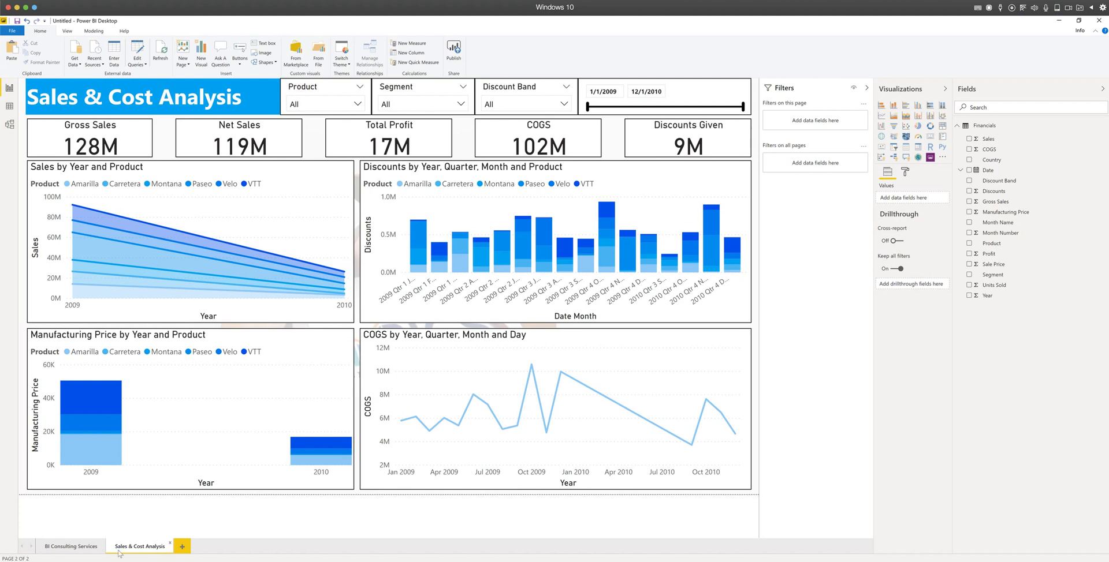
left_click(91, 550)
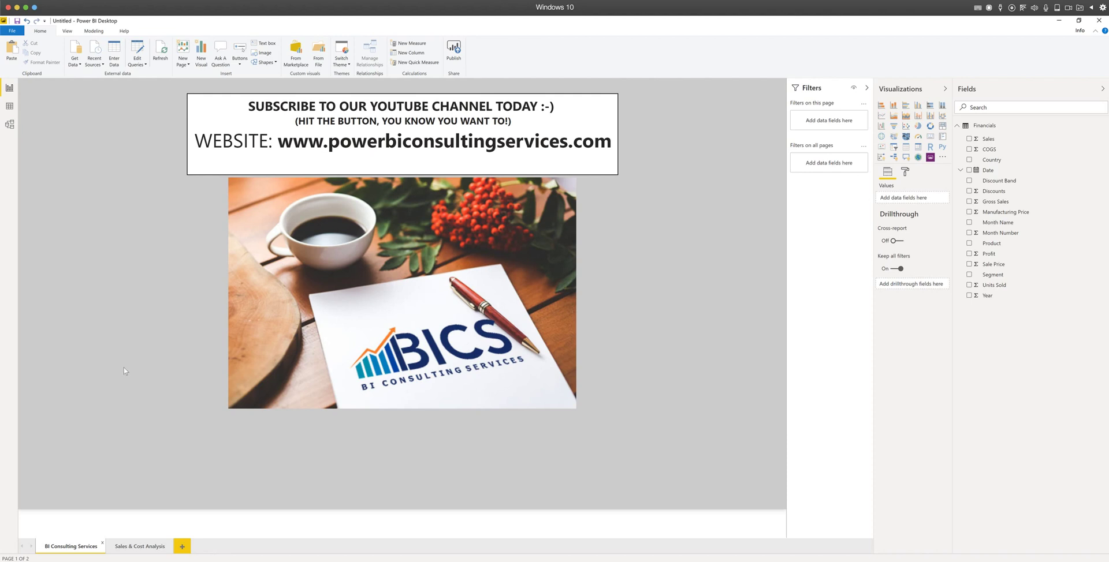
left_click(139, 546)
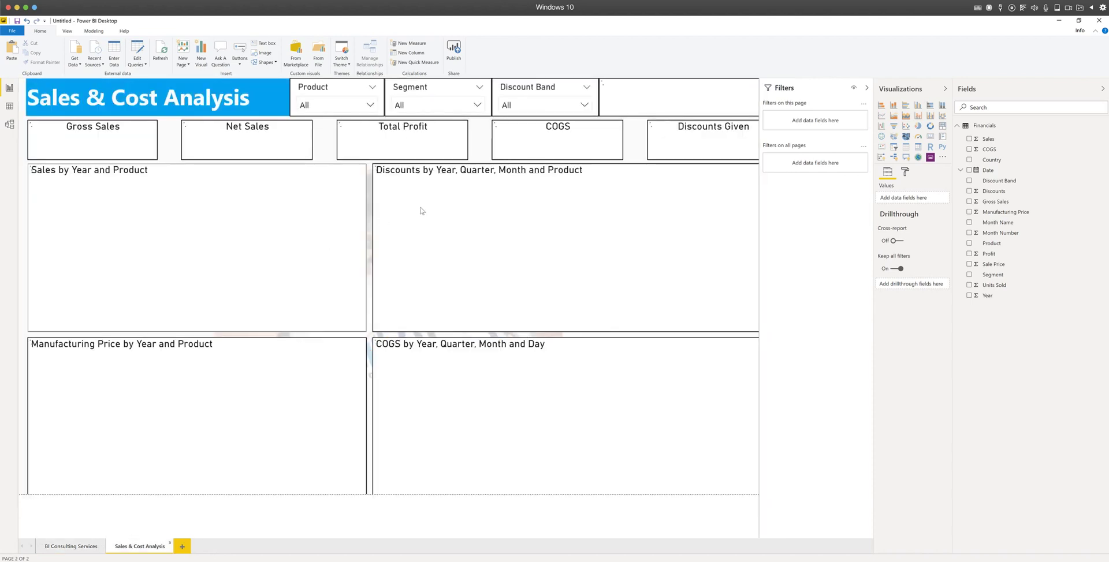
mouse_move(345, 221)
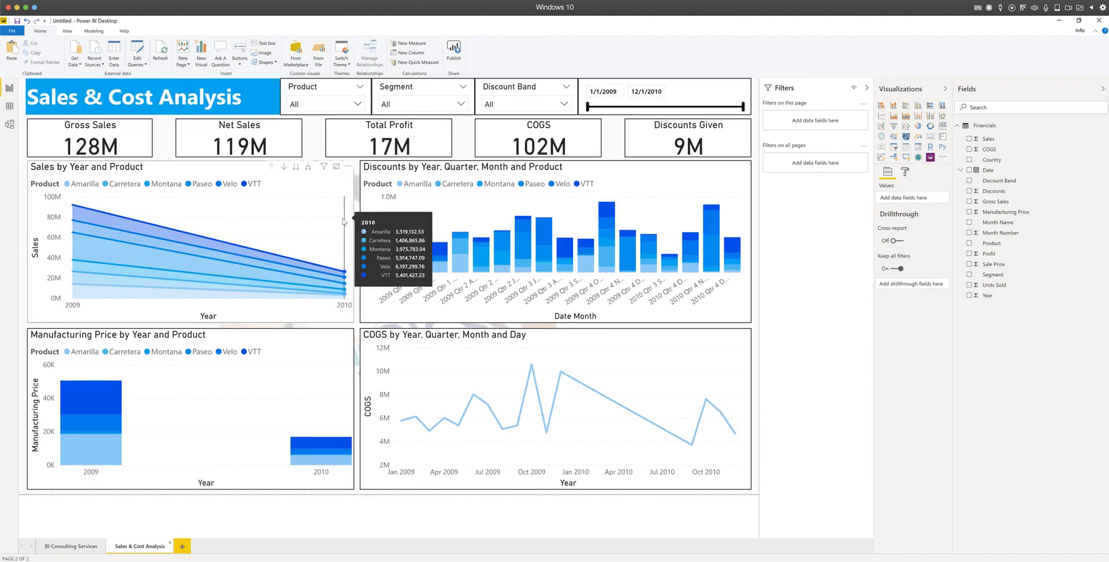
left_click(294, 189)
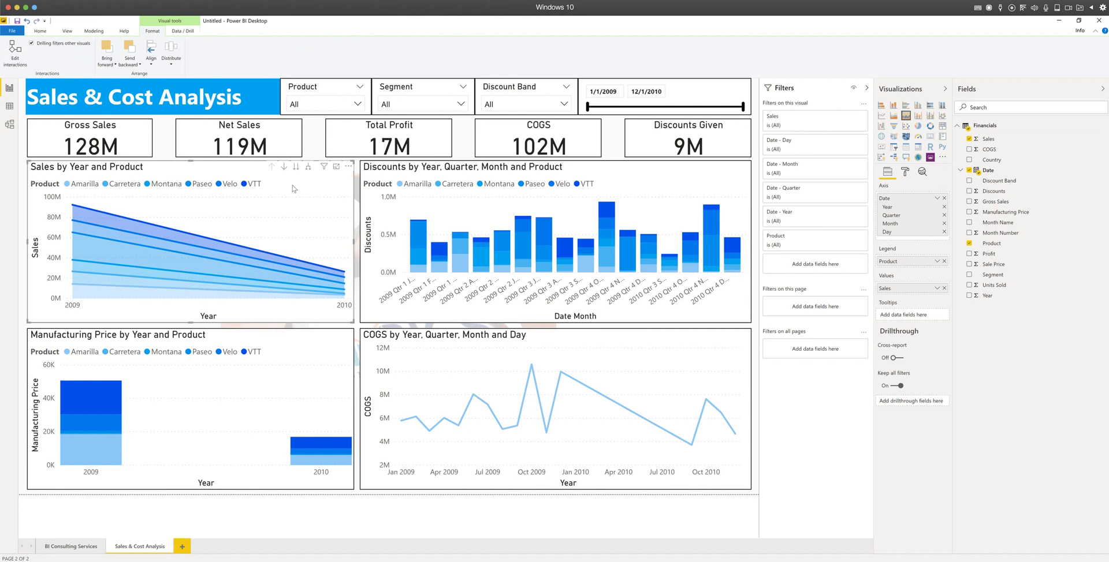
Clear the saved permissions for the YouTubeVideos SharePoint source in the query editor's data source settings, and return to the report
left_click(38, 32)
left_click(140, 65)
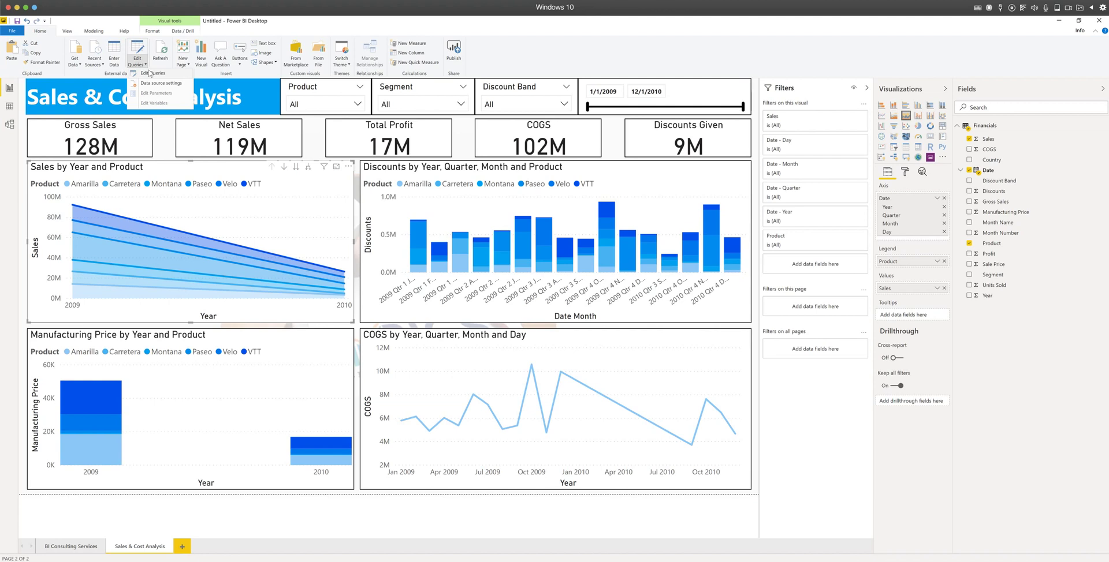
left_click(149, 73)
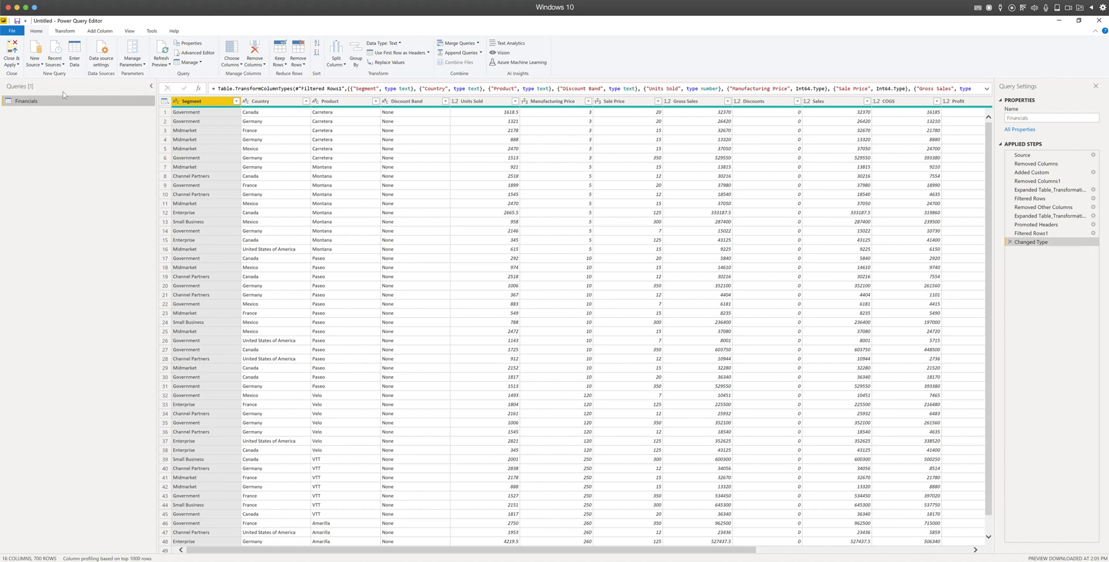
left_click(101, 65)
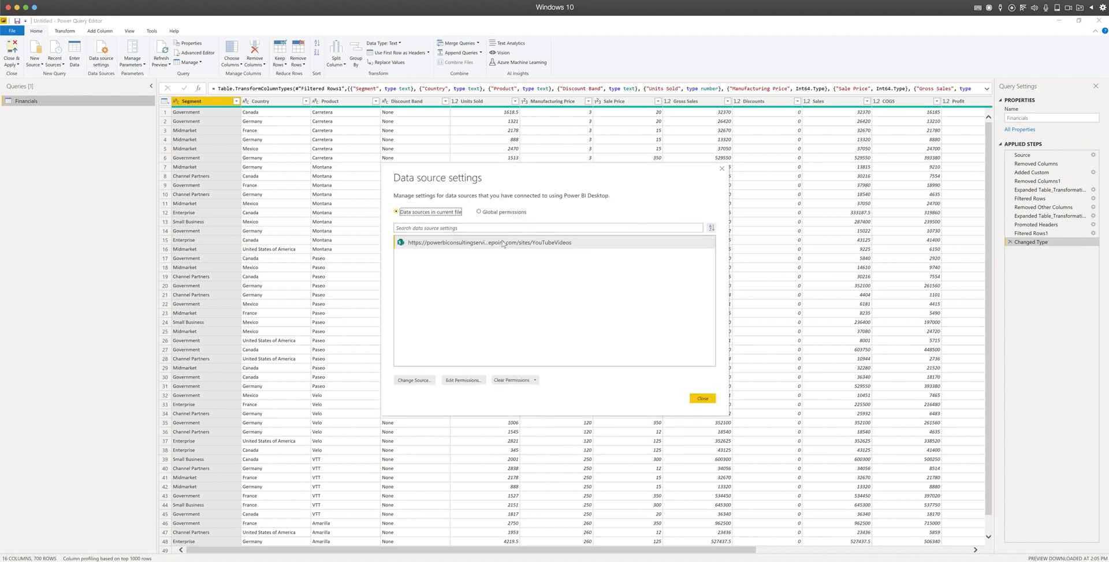
left_click(503, 242)
left_click(512, 380)
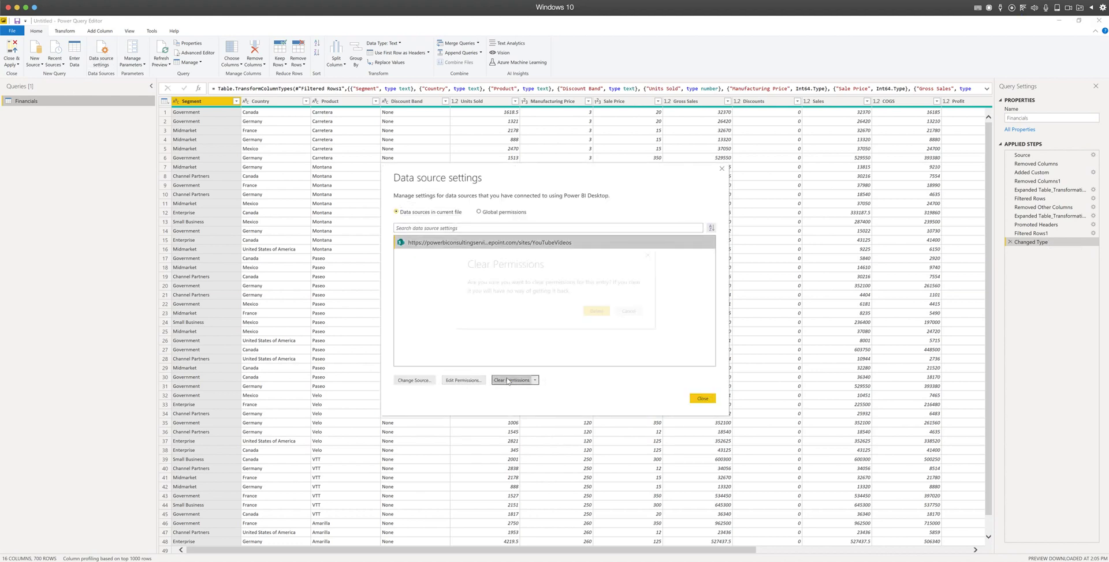
left_click(597, 312)
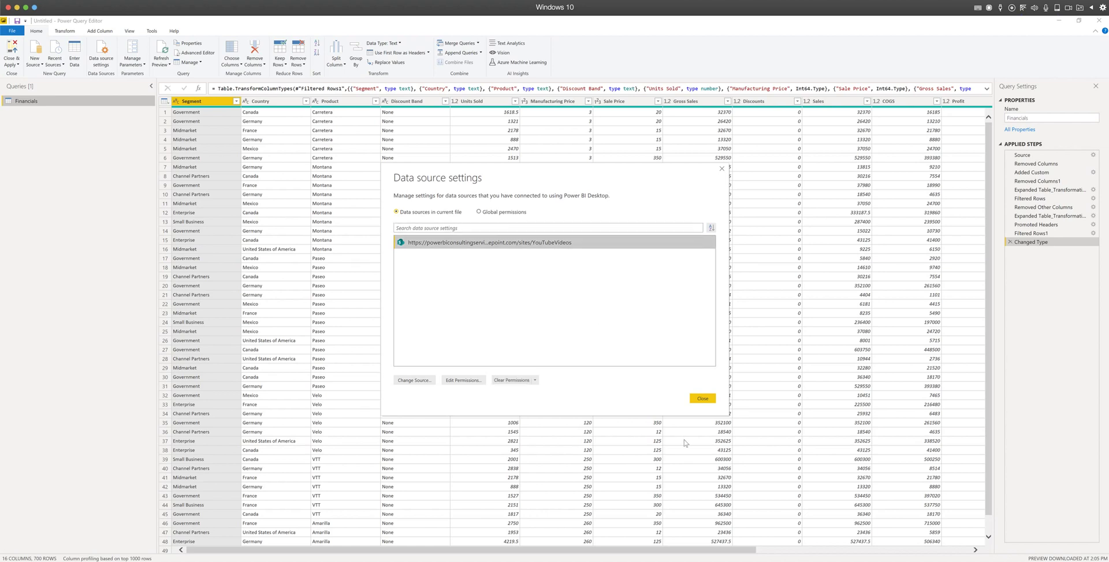
left_click(702, 399)
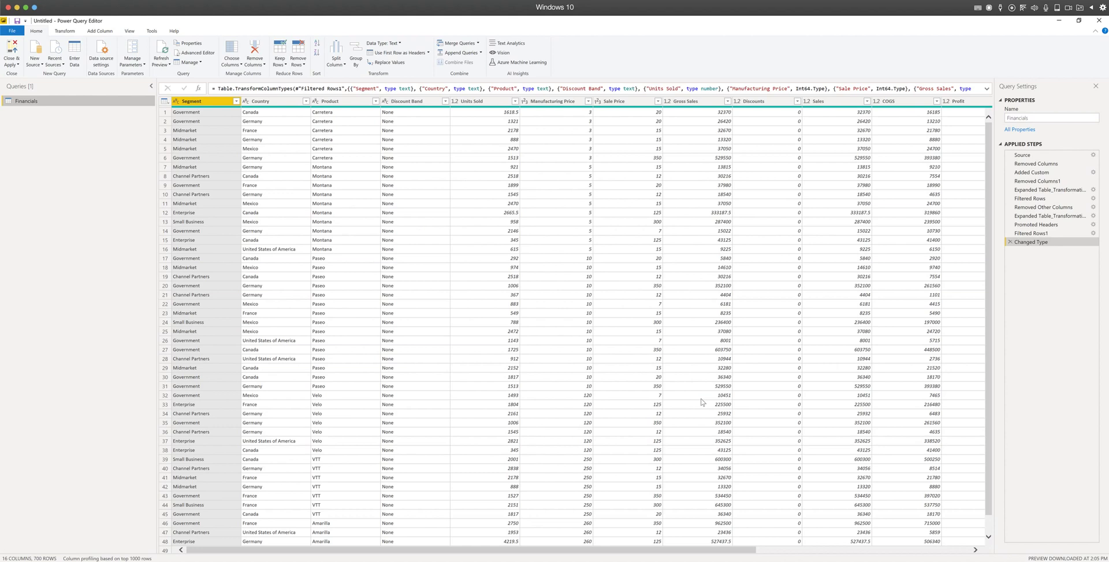
left_click(12, 65)
left_click(23, 93)
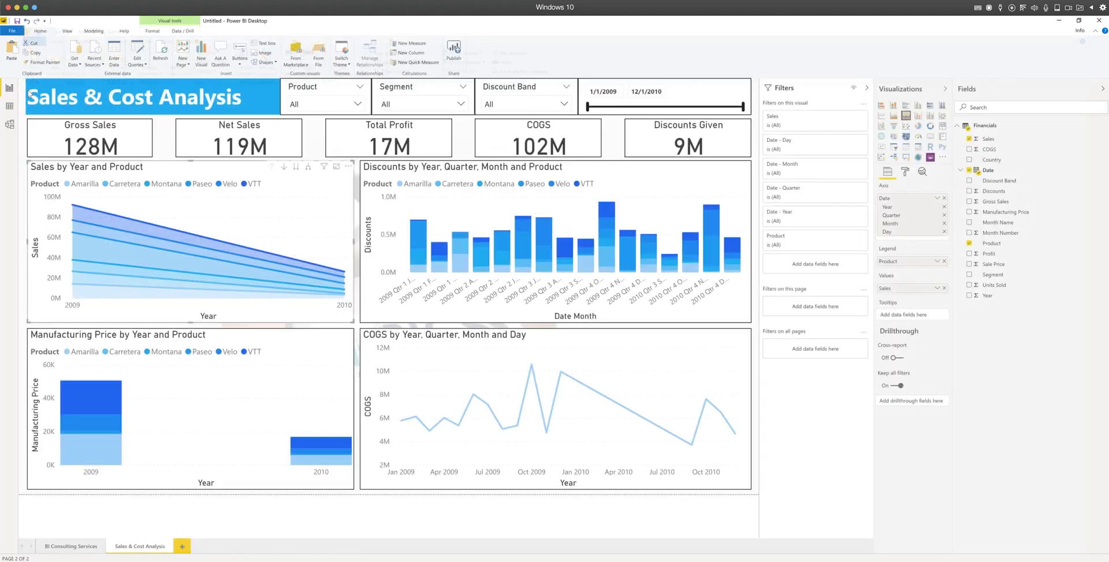
Search the data connectors for "sharepoint" and start a SharePoint folder connection
left_click(76, 60)
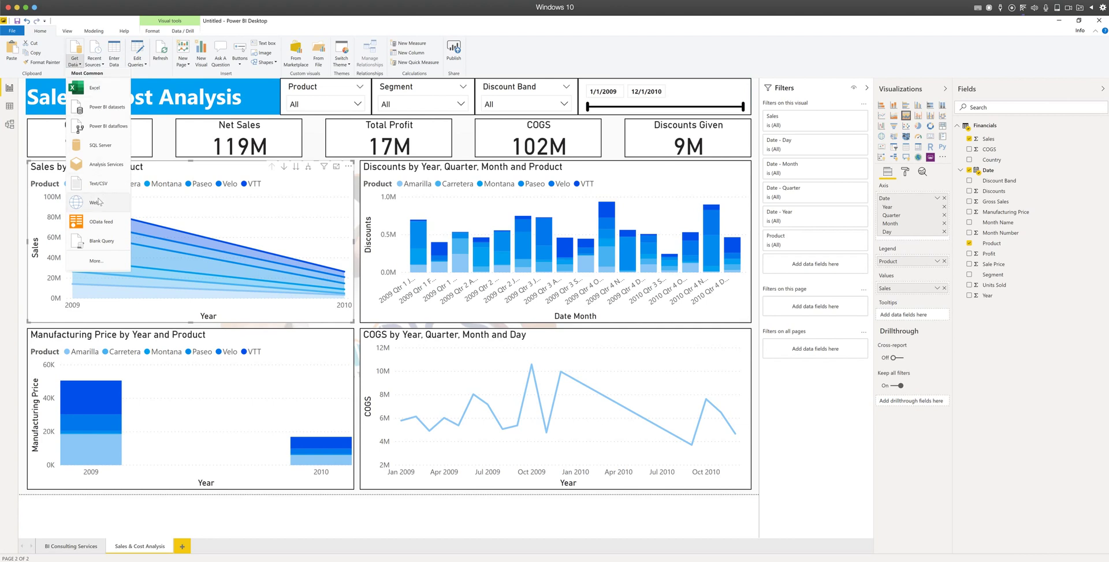
left_click(106, 263)
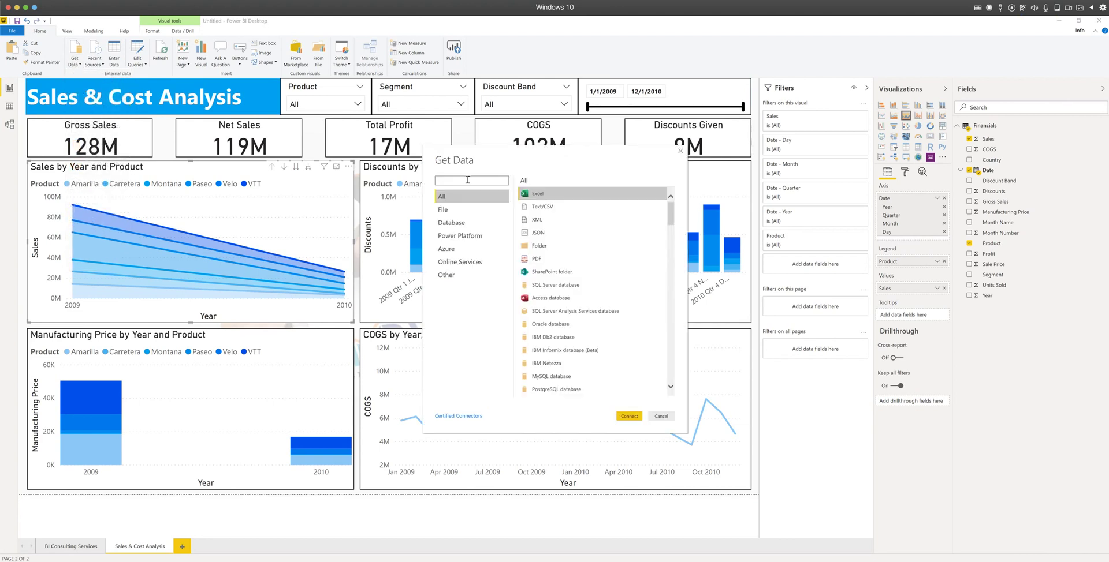
type("sharepoint")
left_click(560, 194)
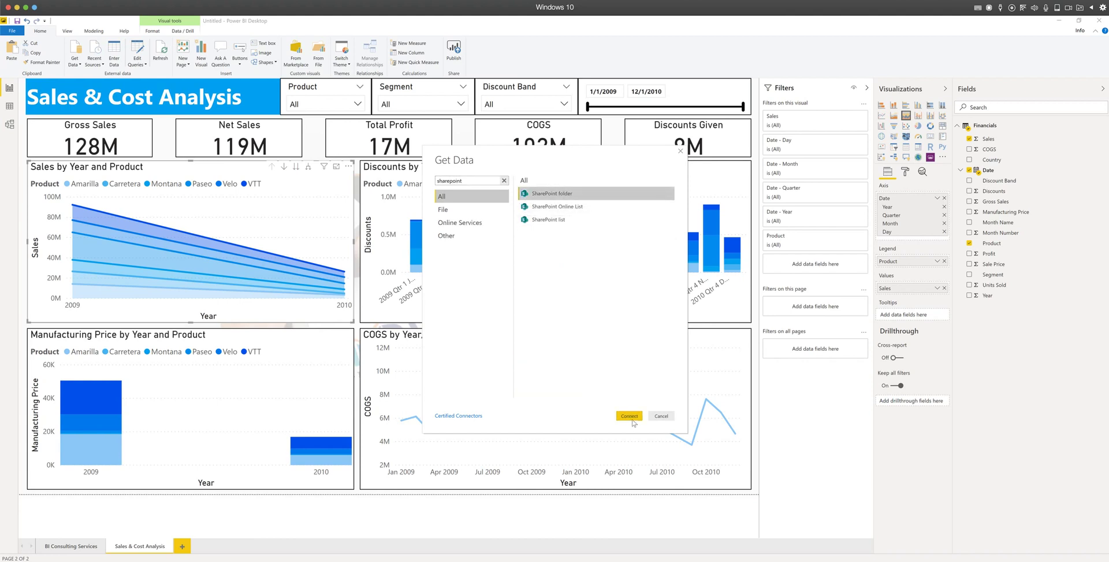
left_click(632, 420)
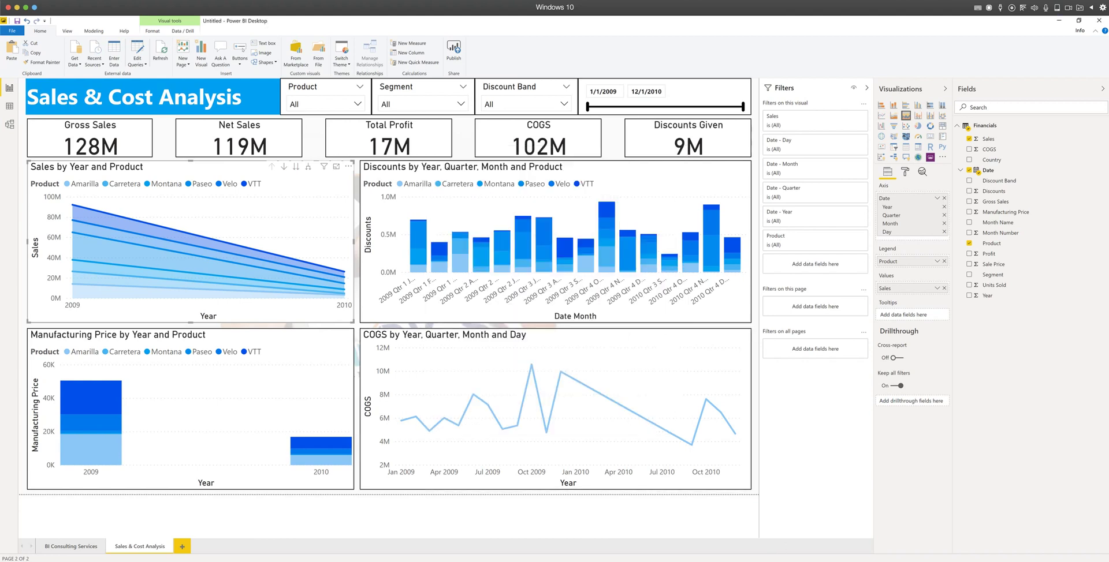
Switch to the browser and copy the YouTubeVideos site's base URL from the SharePoint document library's address
key("super+Tab")
left_click(171, 10)
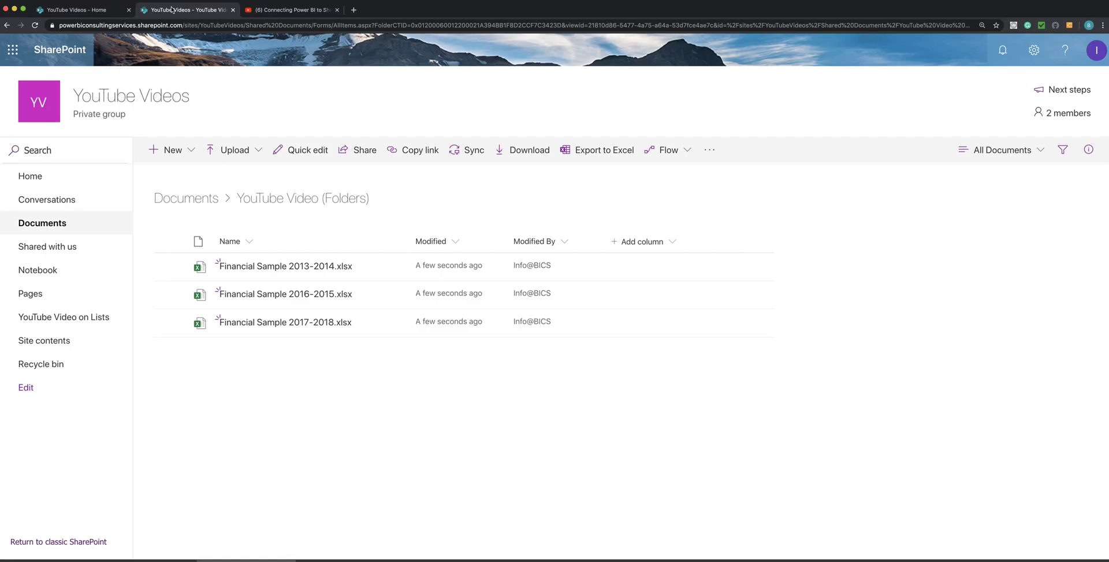
left_click(250, 24)
left_click(246, 25)
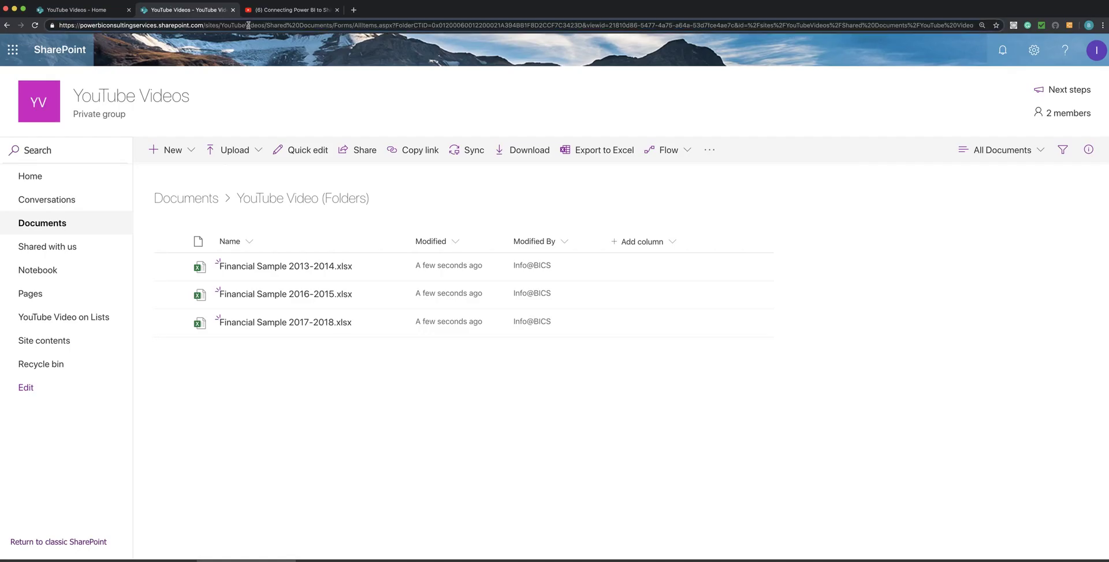
left_click_drag(265, 25, 31, 11)
key("ctrl+c")
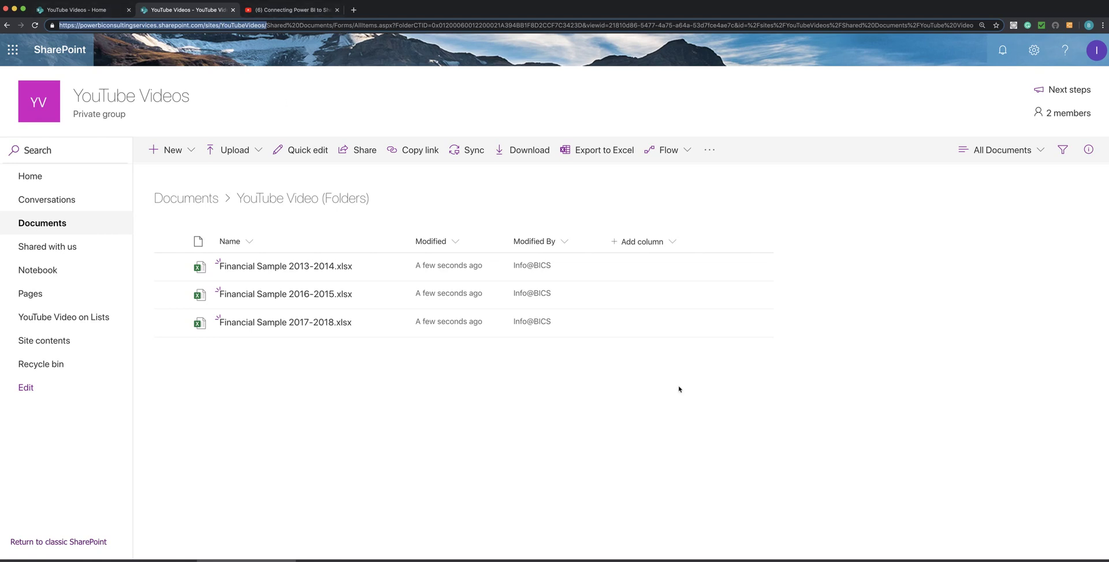
left_click(806, 557)
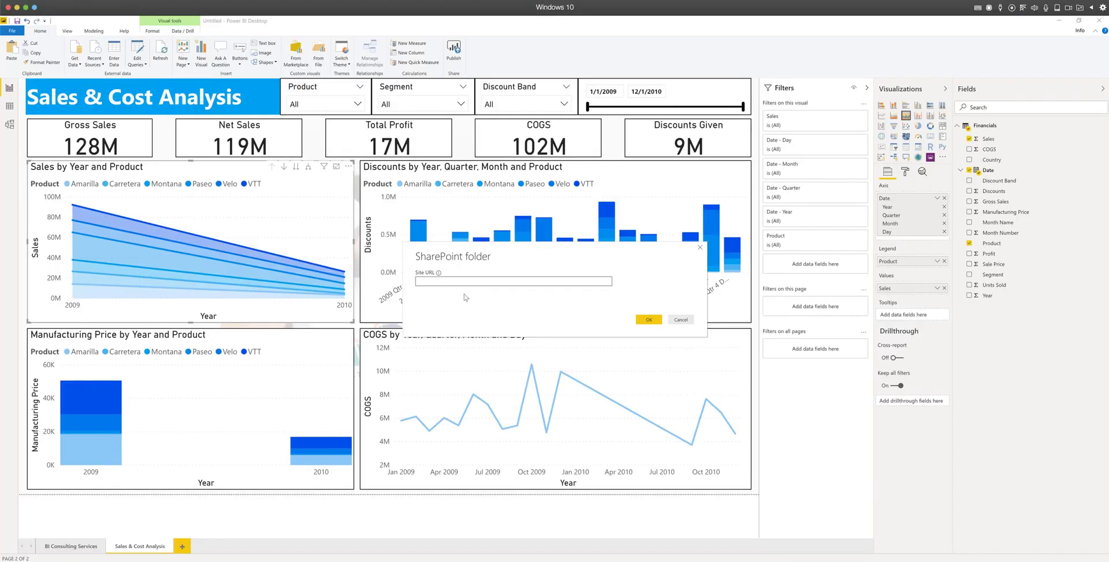
key("ctrl+v")
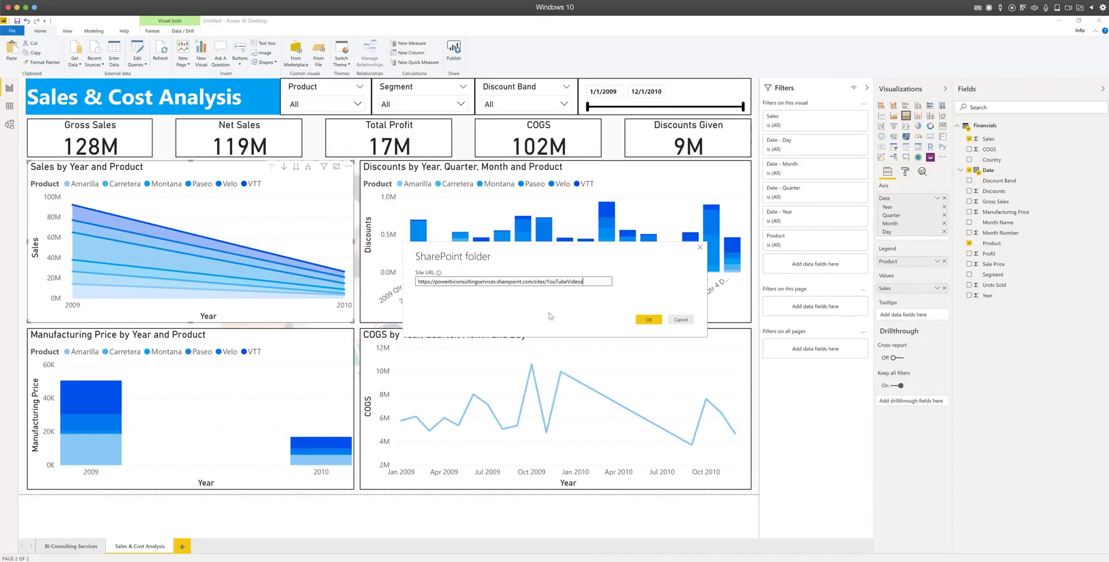
left_click(650, 320)
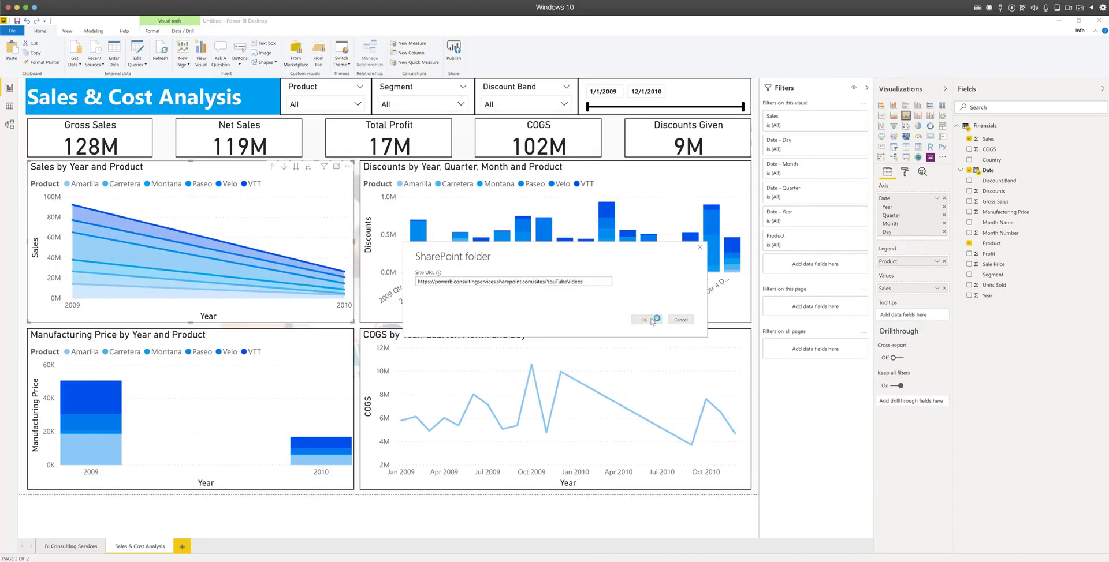
Sign in to the SharePoint site with a Microsoft account, entering the account password, and connect
left_click(424, 292)
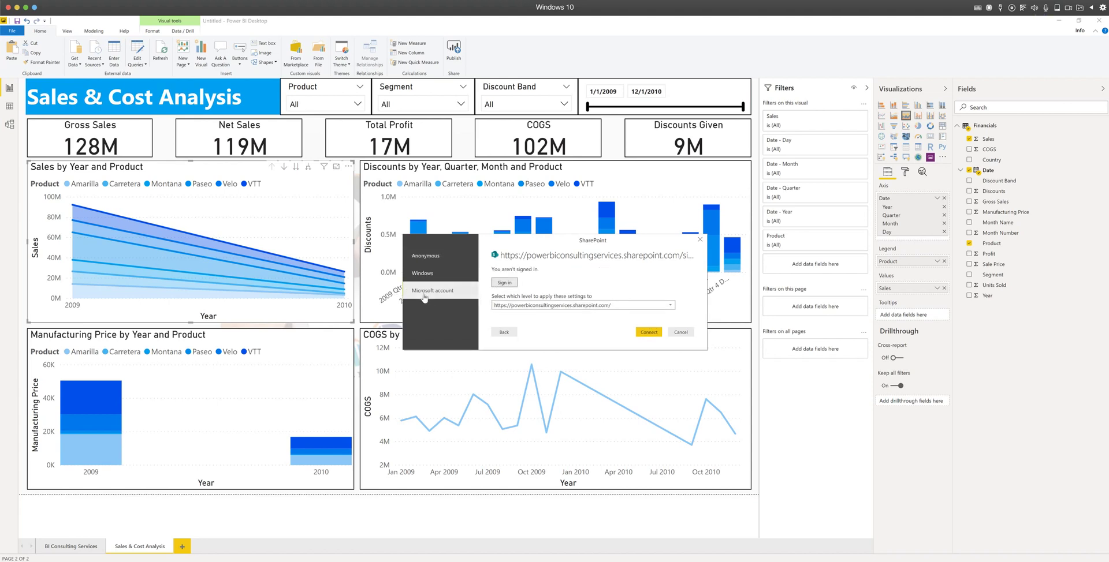
left_click(513, 284)
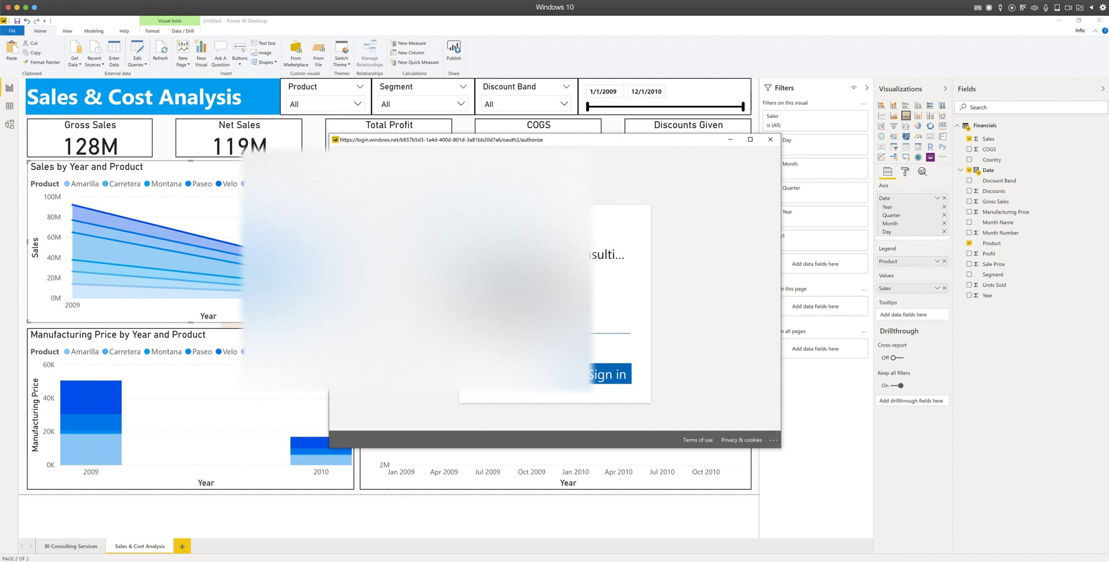
key("Return")
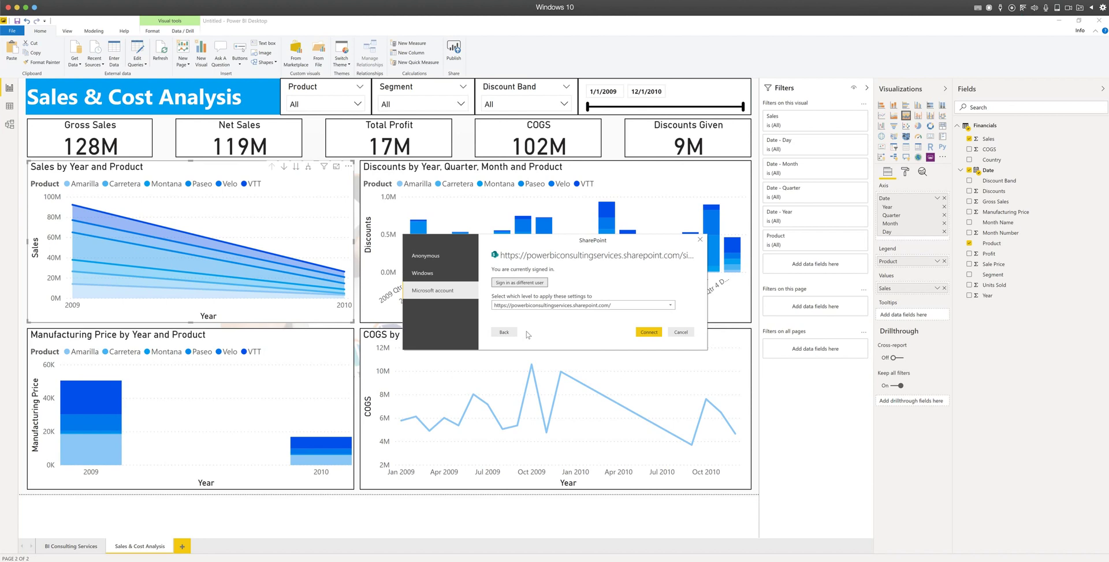
left_click(648, 333)
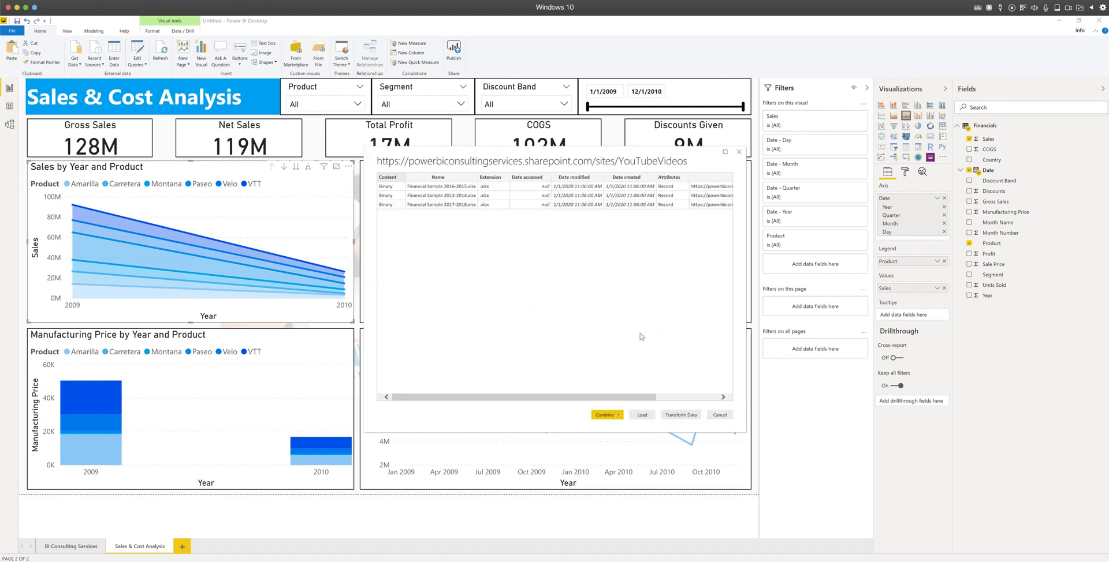
Bring the SharePoint file list into the query editor for transformation and remove every column except Content
left_click(678, 416)
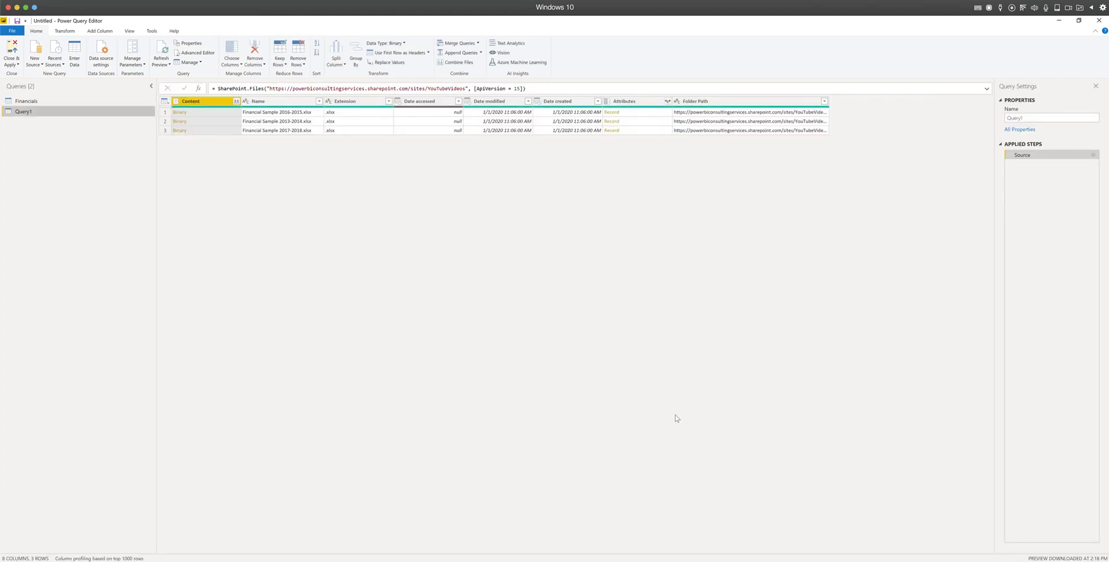
left_click(73, 103)
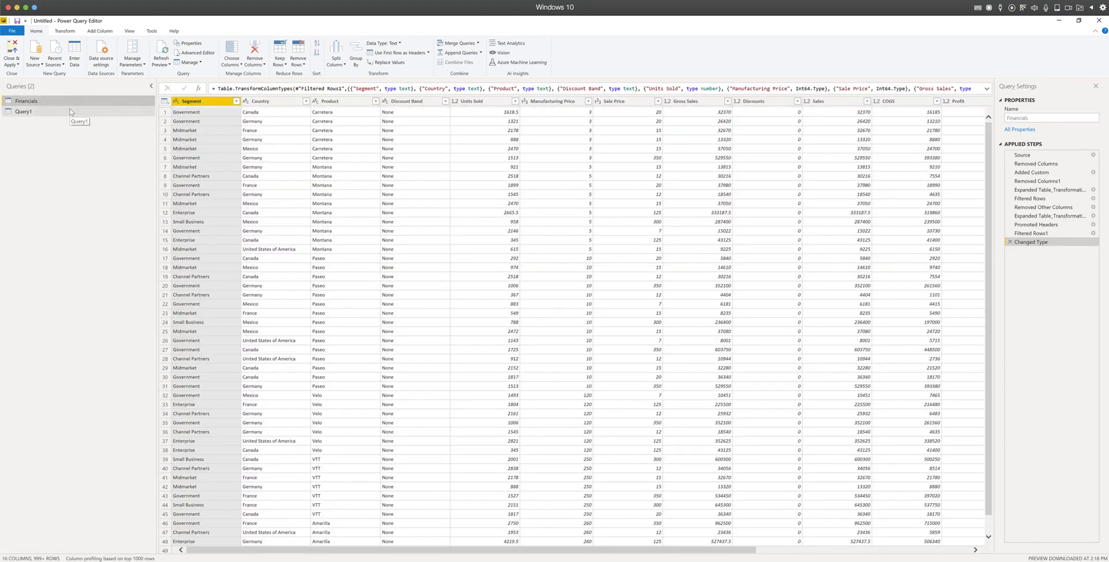
left_click(70, 112)
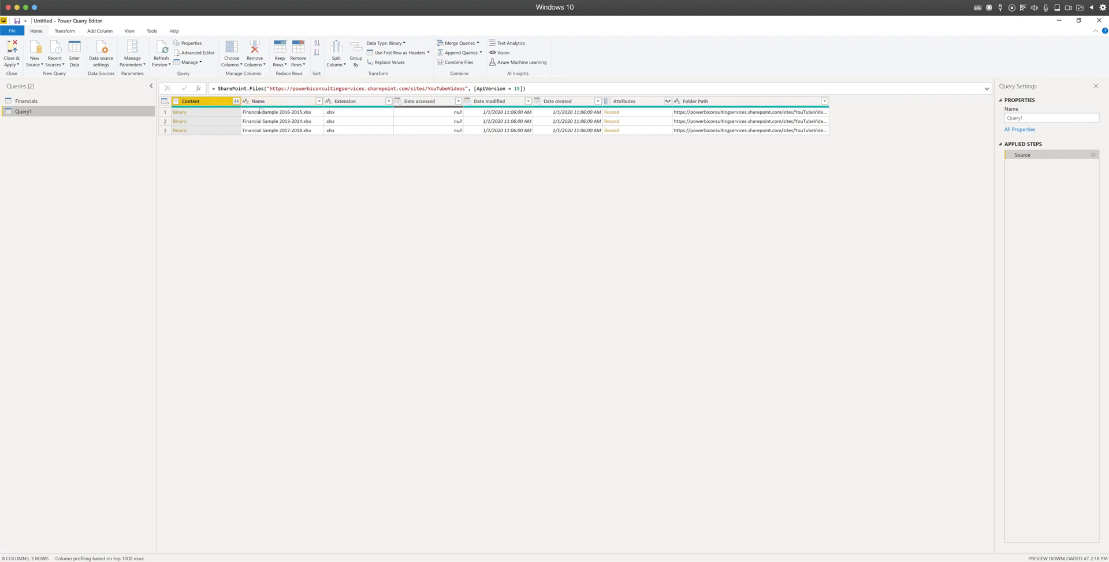
right_click(211, 104)
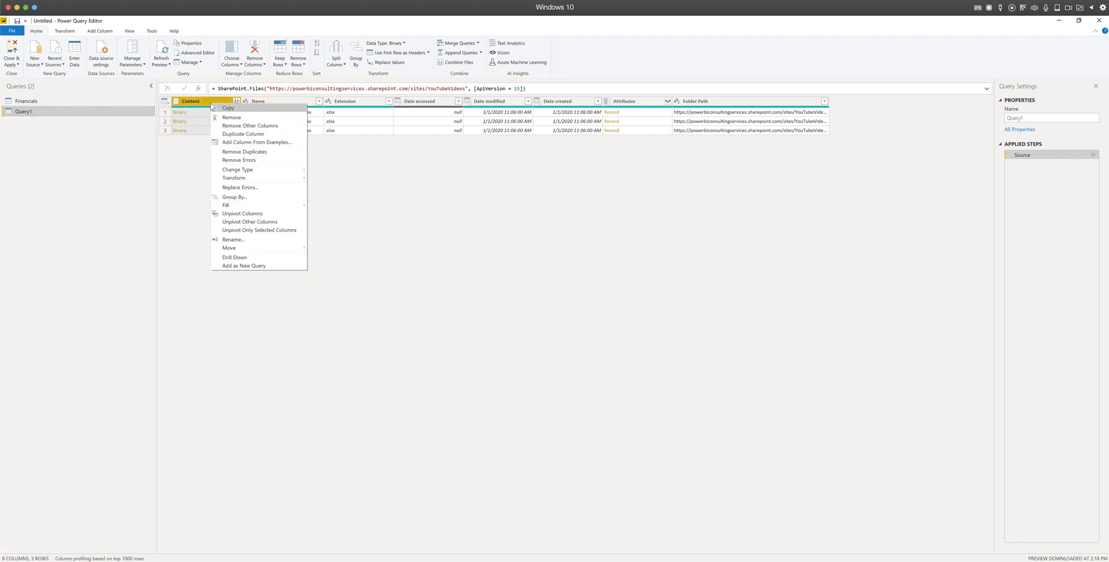
left_click(247, 126)
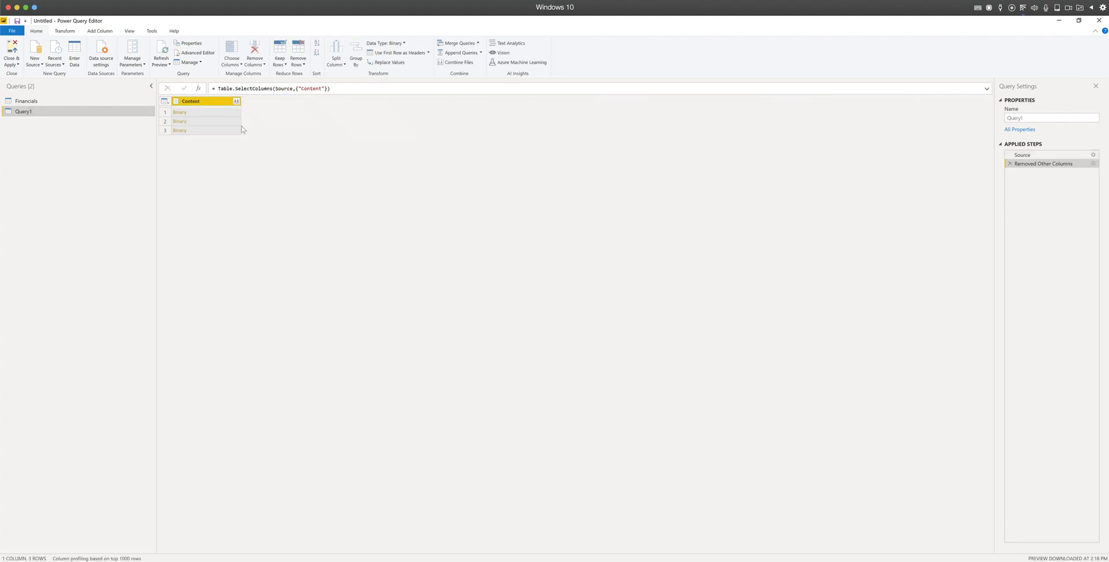
Add a custom column named Table_Transformation with the formula Excel.Workbook([Content])
left_click(98, 32)
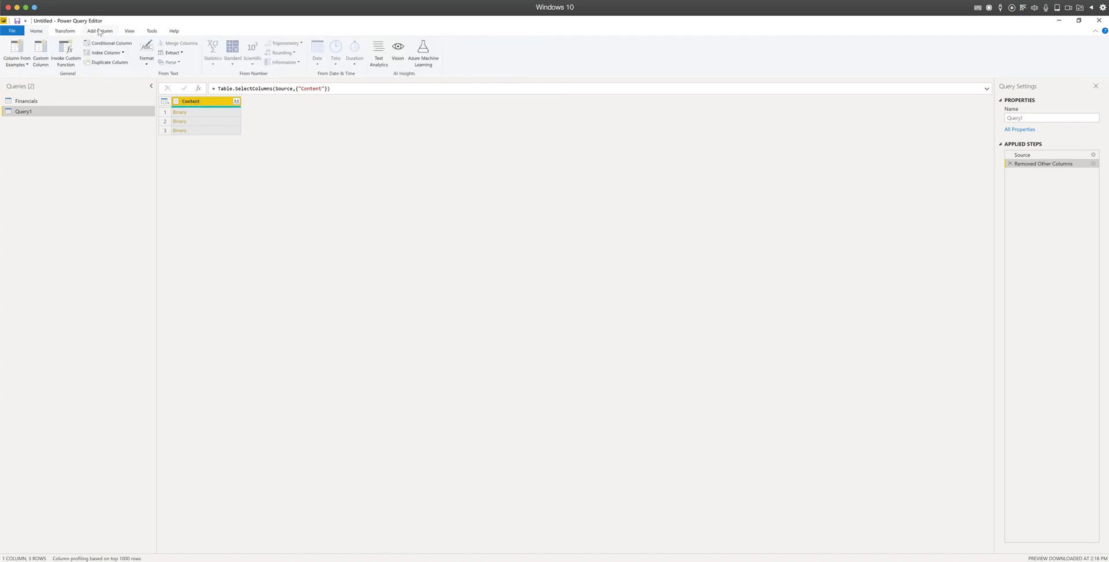
left_click(40, 53)
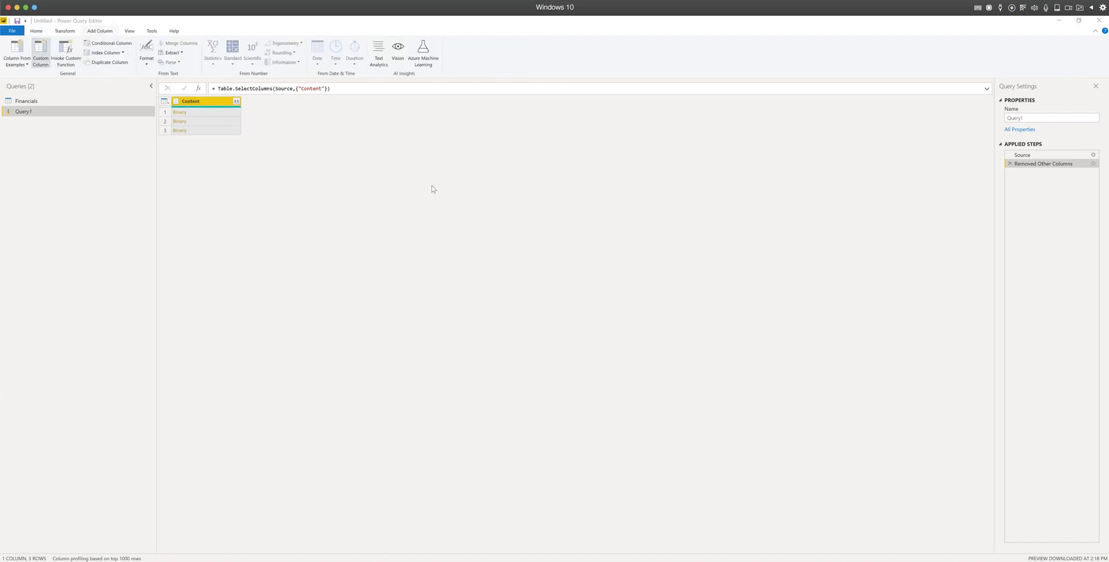
double_click(442, 250)
type("Table_Transformation")
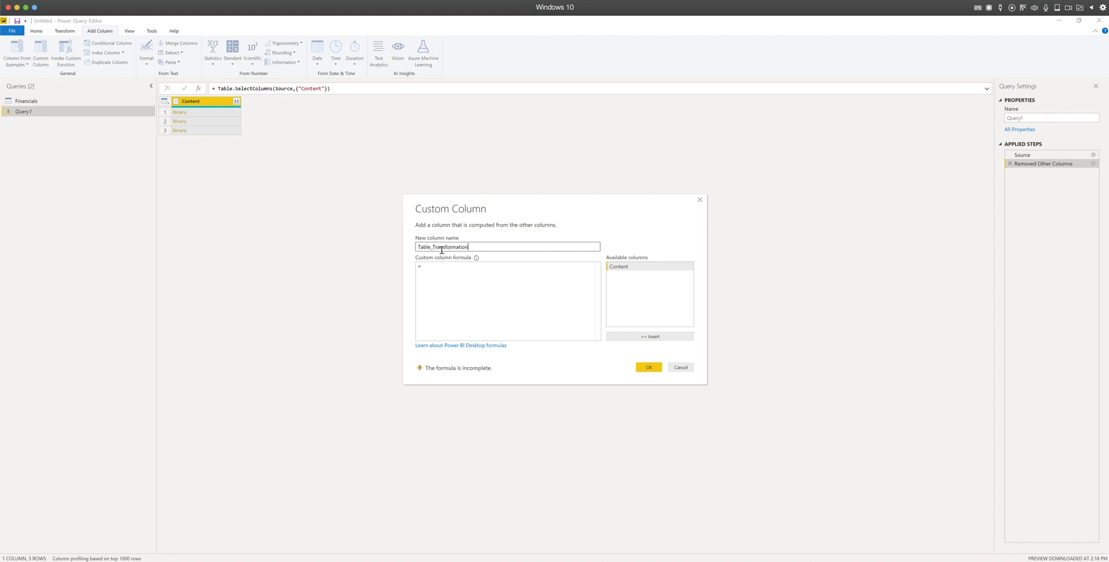
left_click(439, 267)
type("Excel")
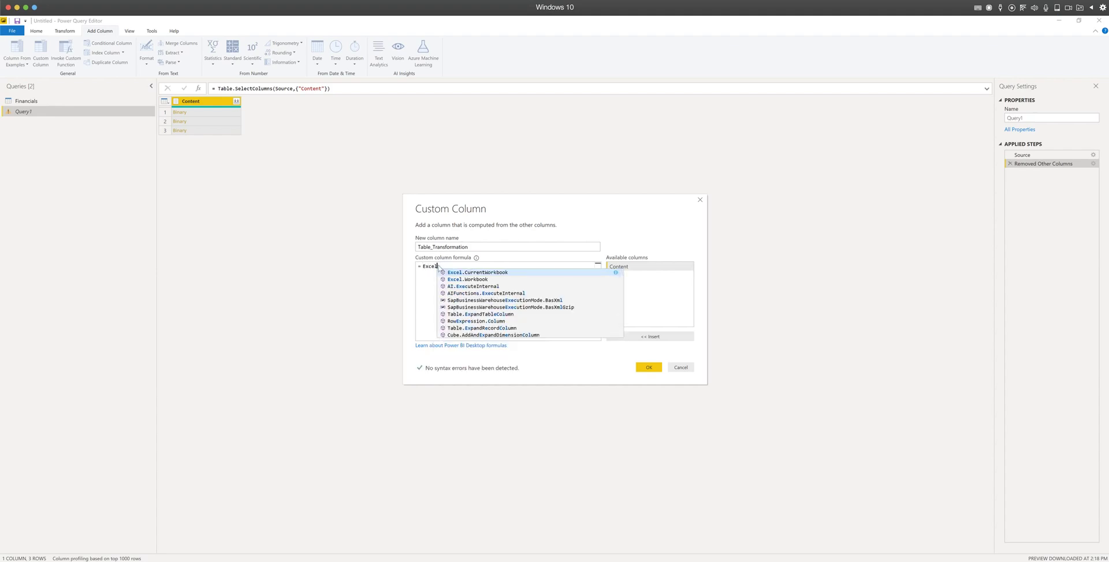
left_click(482, 280)
type("(")
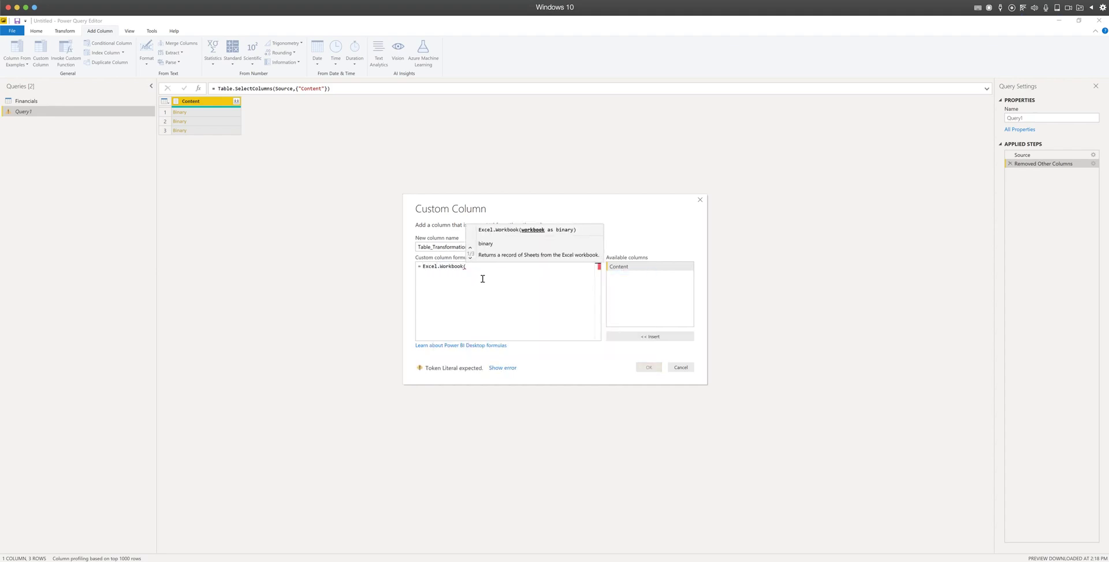
type("[con")
key("BackSpace")
left_click(490, 272)
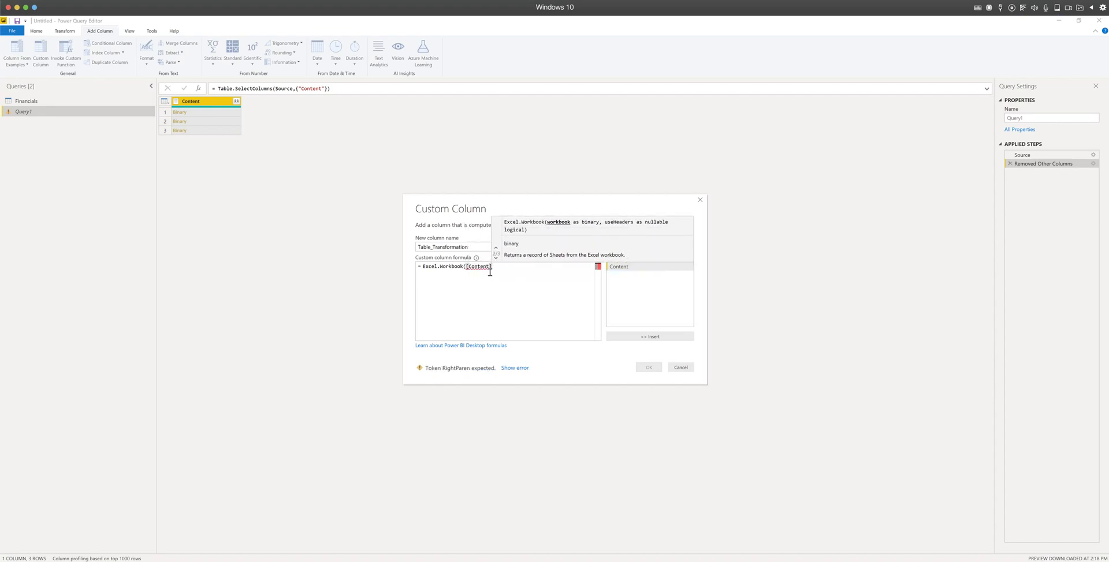
type(")")
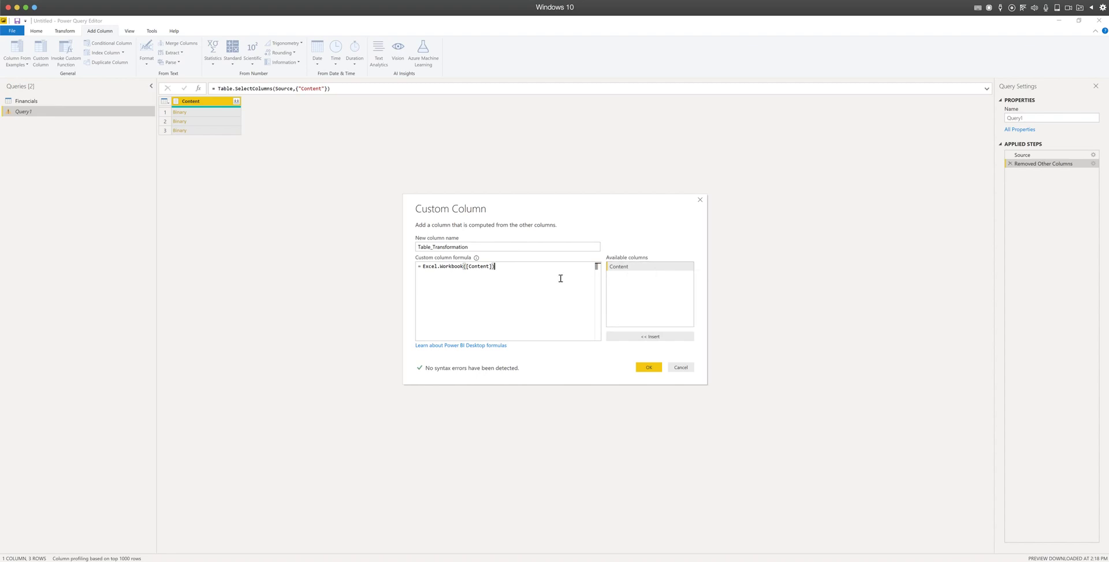
left_click(649, 368)
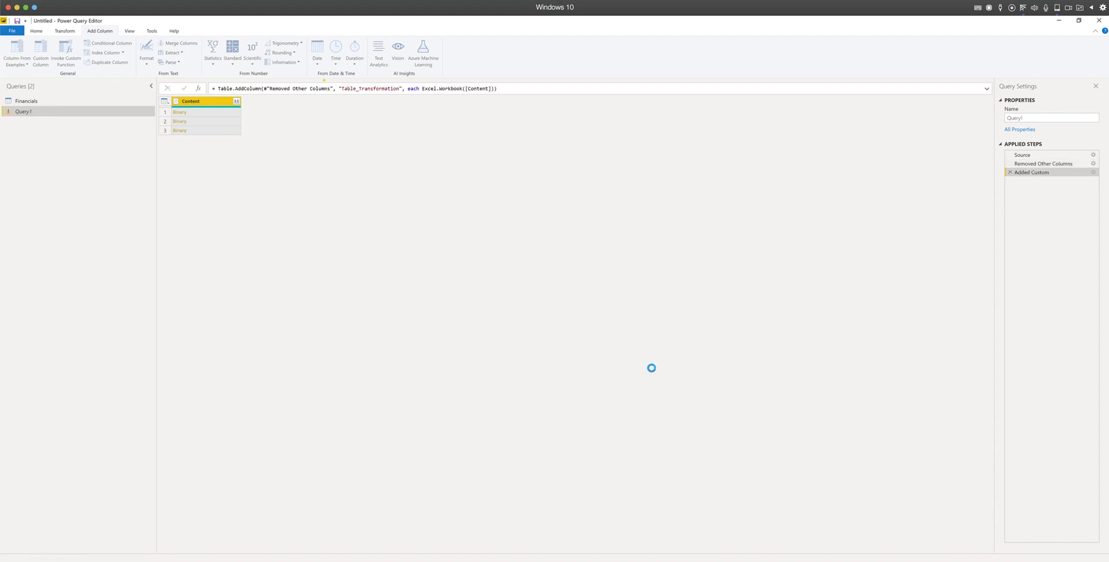
Remove the Content column and expand Table_Transformation into all its columns, keeping the original column name as prefix
left_click(216, 100)
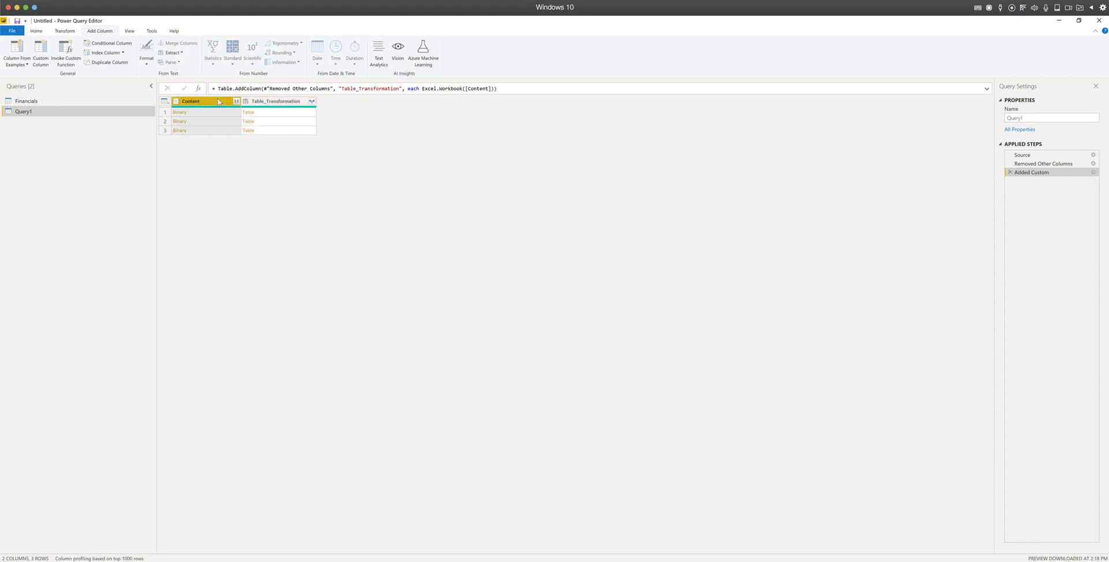
right_click(217, 99)
left_click(240, 114)
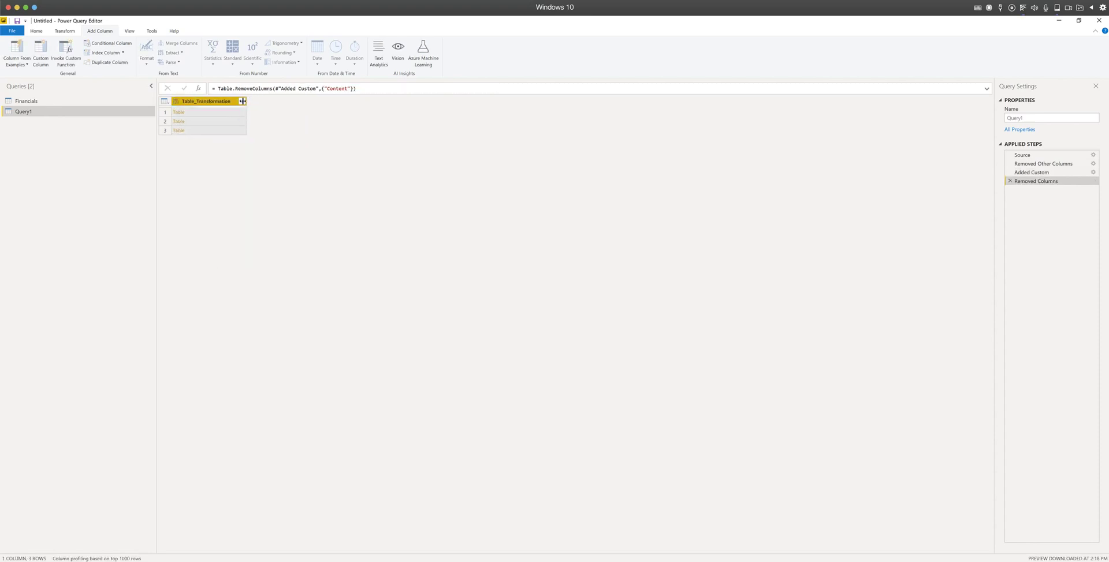
left_click(242, 101)
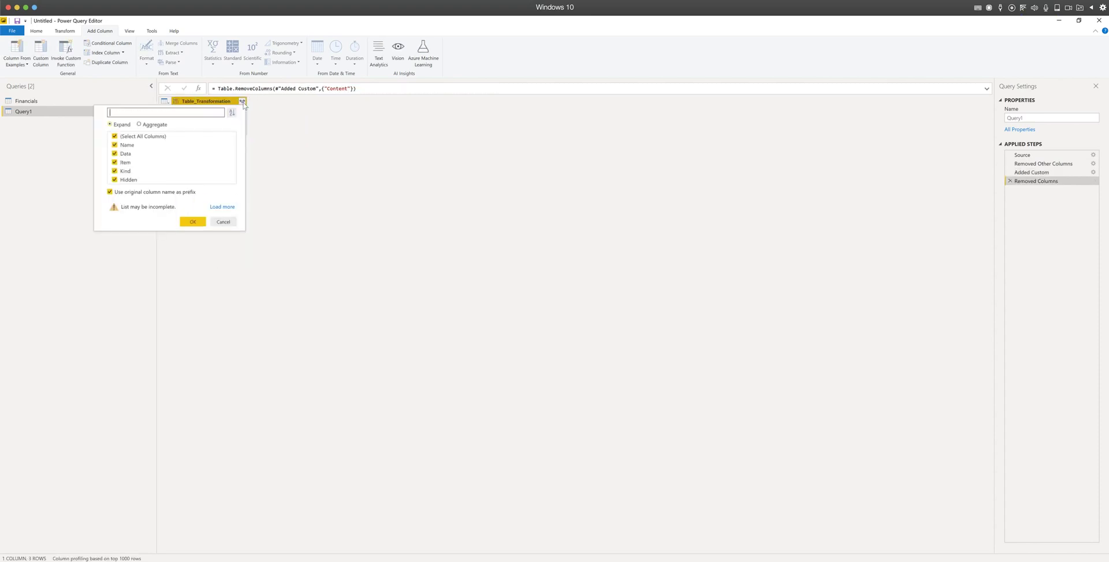
left_click(193, 223)
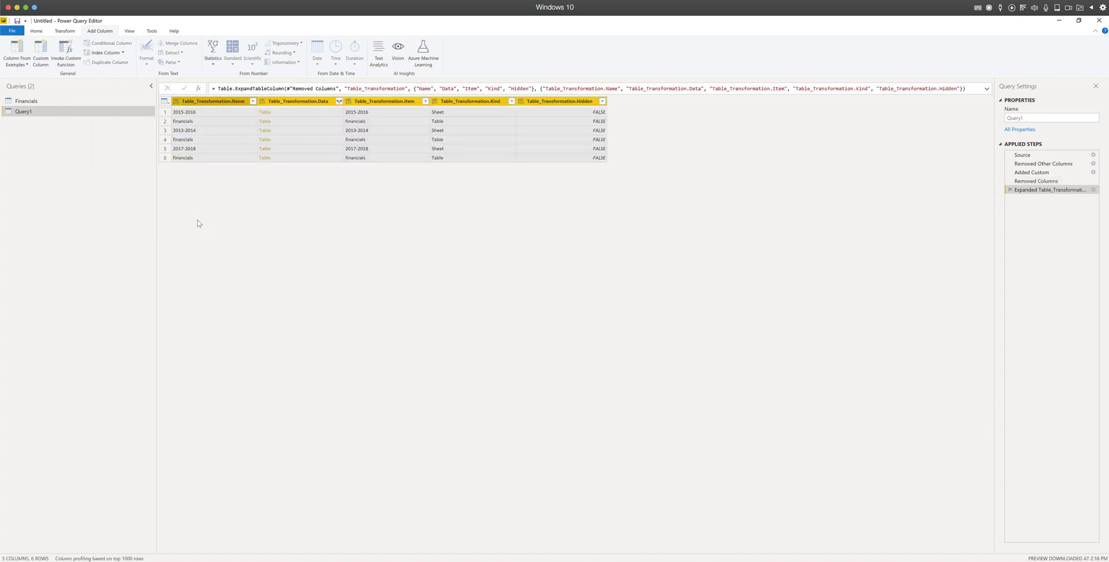
Remove every column except Table_Transformation.Data from the expanded table
left_click(286, 102)
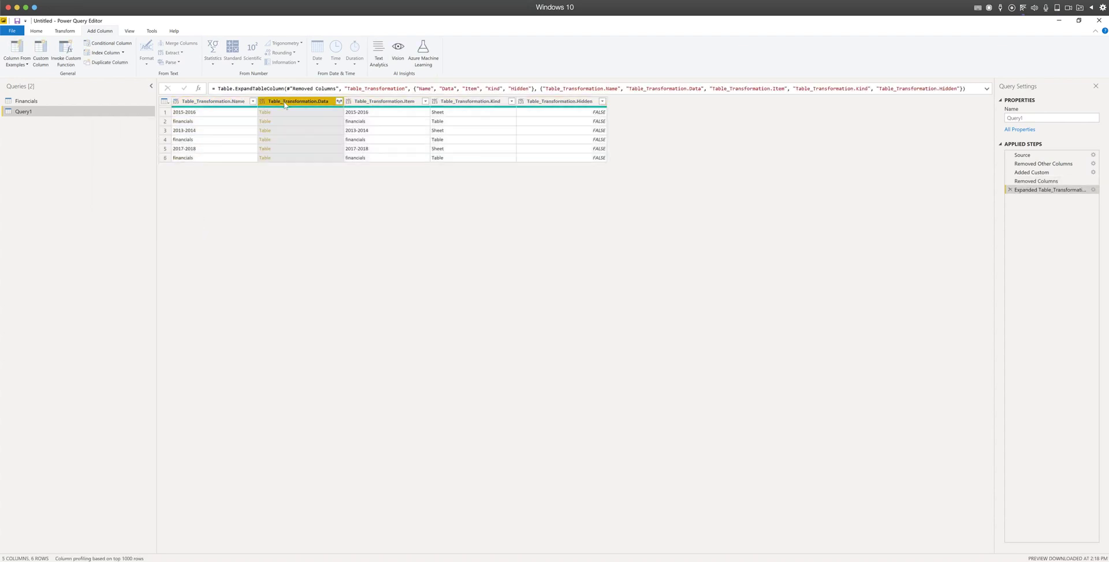
right_click(285, 102)
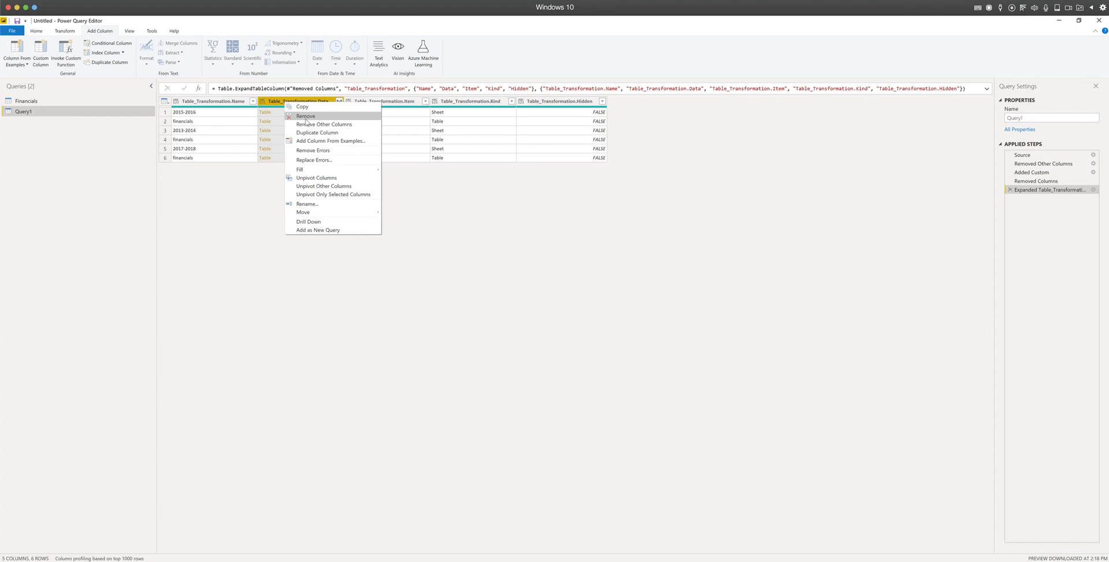
left_click(307, 124)
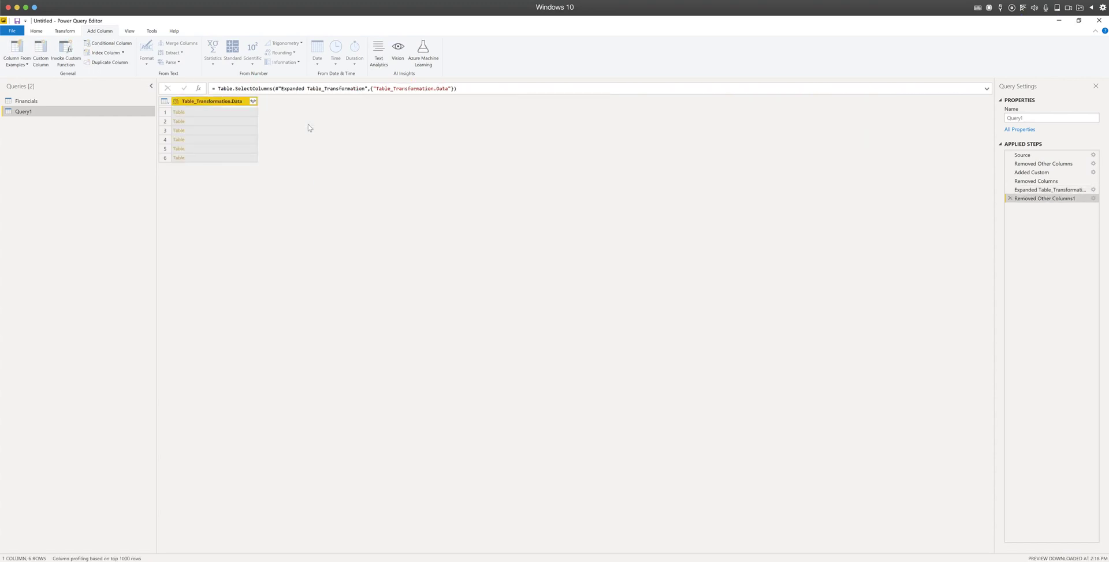
Go back to the applied step that expanded Table_Transformation and filter the financials rows out of Table_Transformation.Name
left_click(1062, 190)
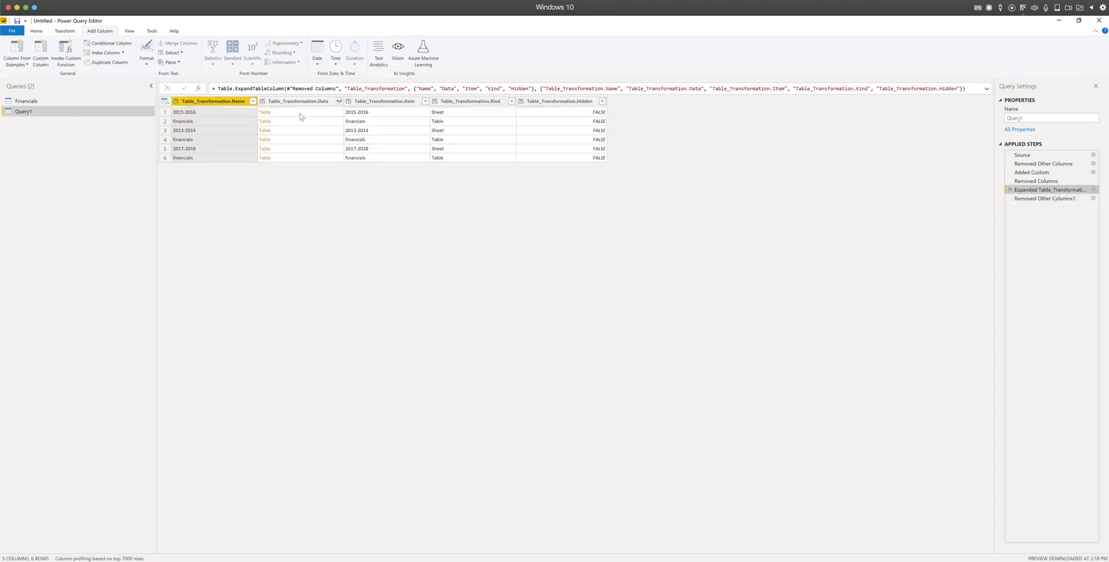
left_click(252, 101)
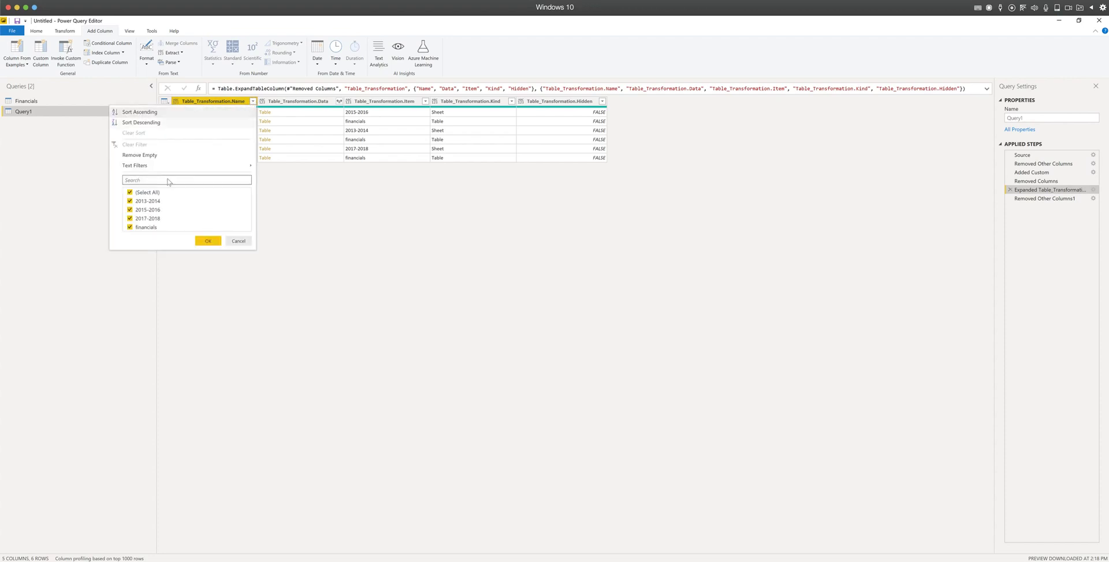
left_click(146, 227)
left_click(207, 241)
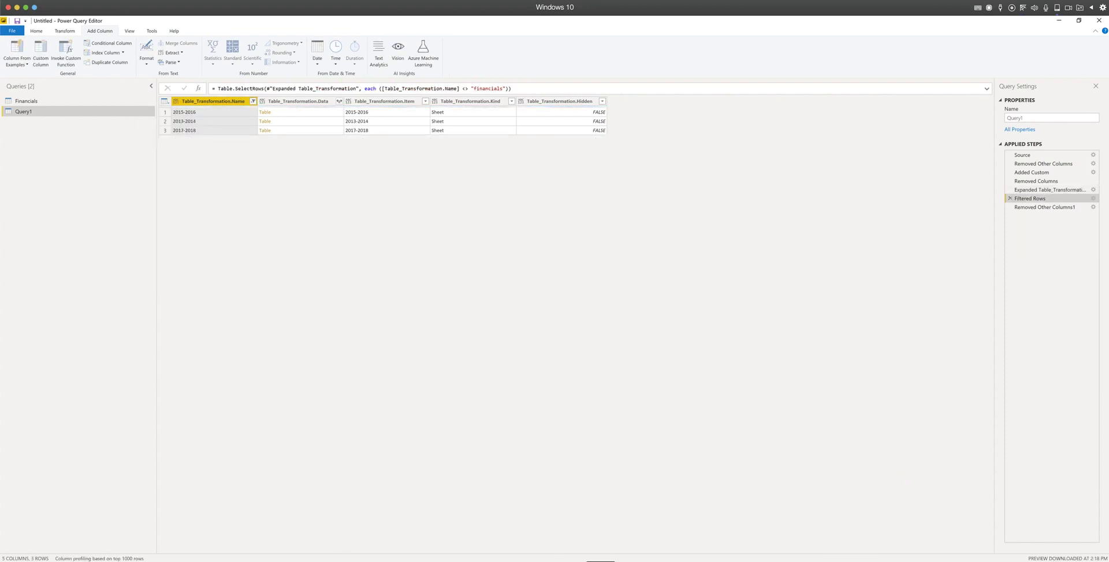
Switch to the browser and open Financial Sample 2013-2014.xlsx and Financial Sample 2016-2015.xlsx from SharePoint to examine their sheet names
left_click(394, 537)
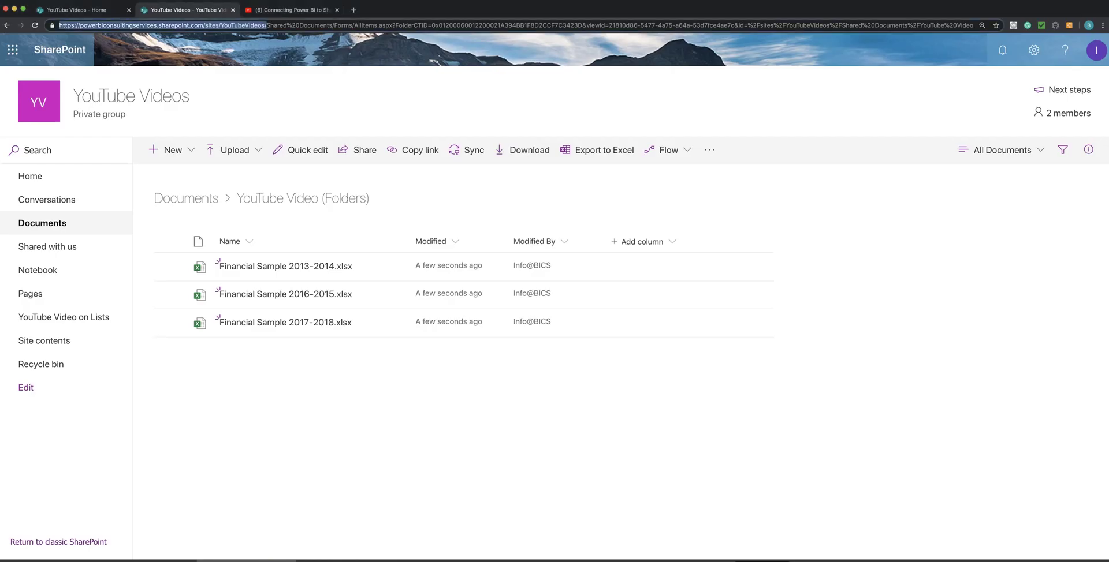
left_click(316, 268)
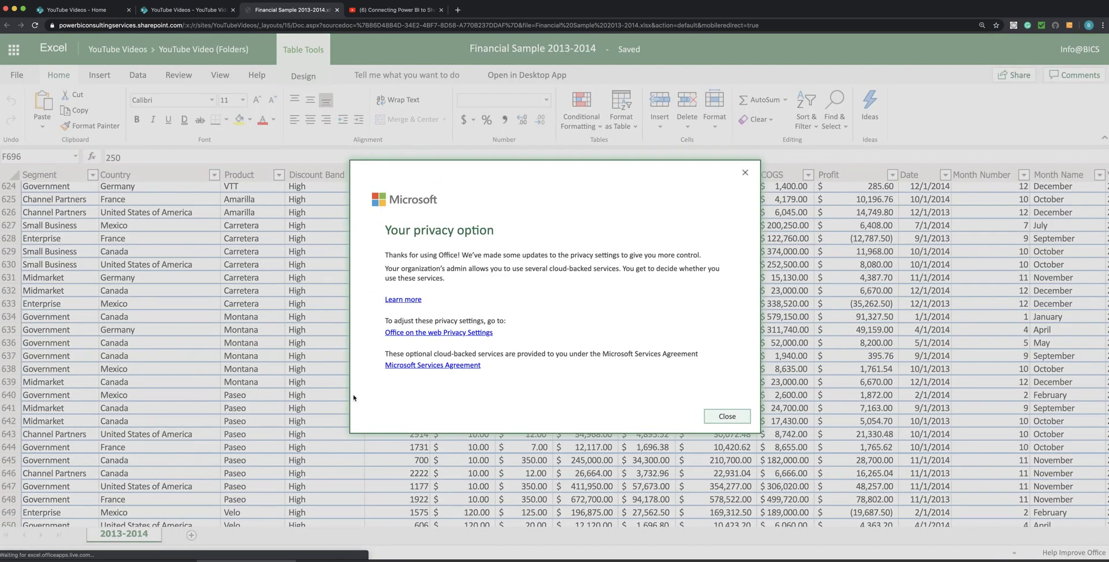
left_click(745, 172)
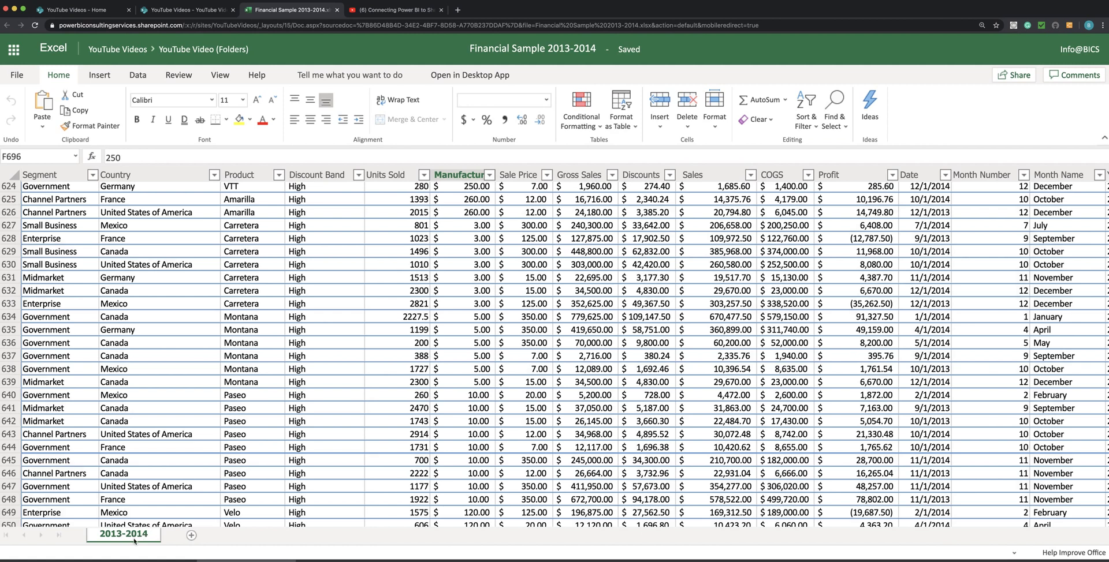
right_click(135, 541)
left_click(132, 542)
scroll(132, 515, "down", 10)
left_click(180, 10)
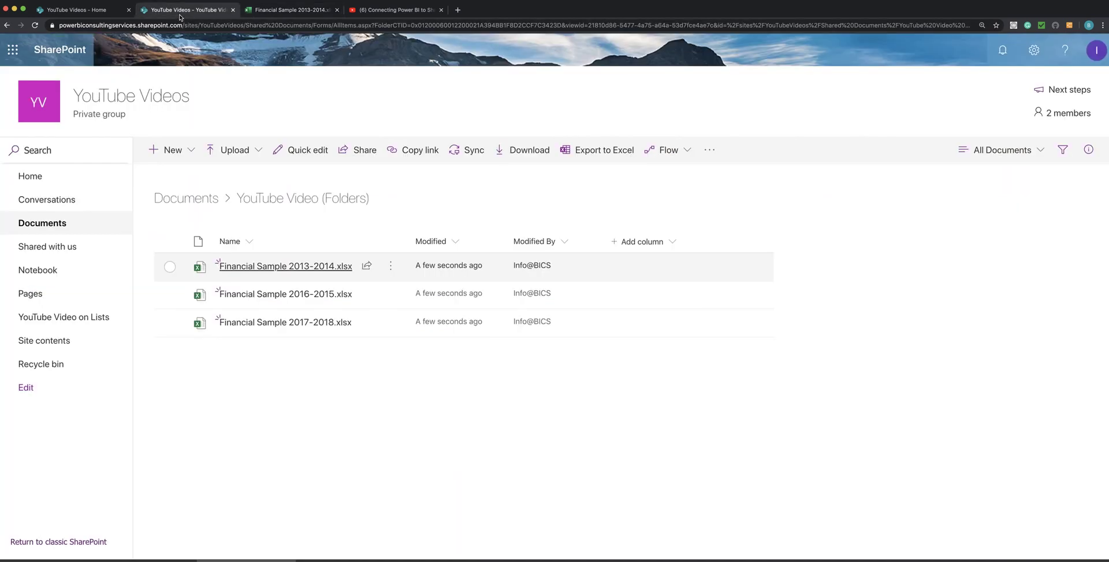
left_click(275, 294)
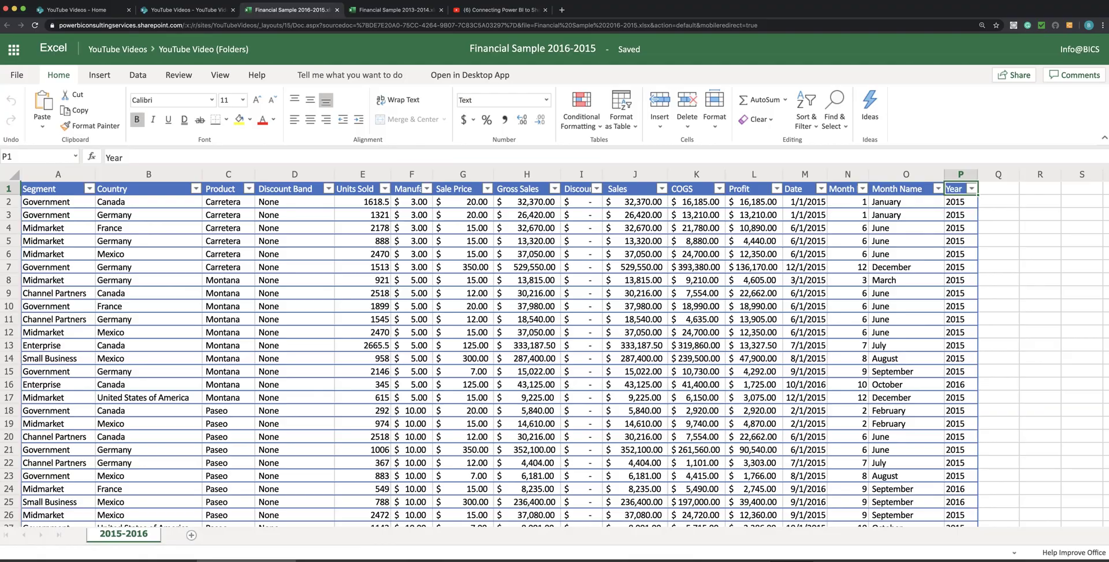
Return to Power Query Editor and compare the financials rows in the expanded Table_Transformation step with the Filtered Rows step
key("super+Tab")
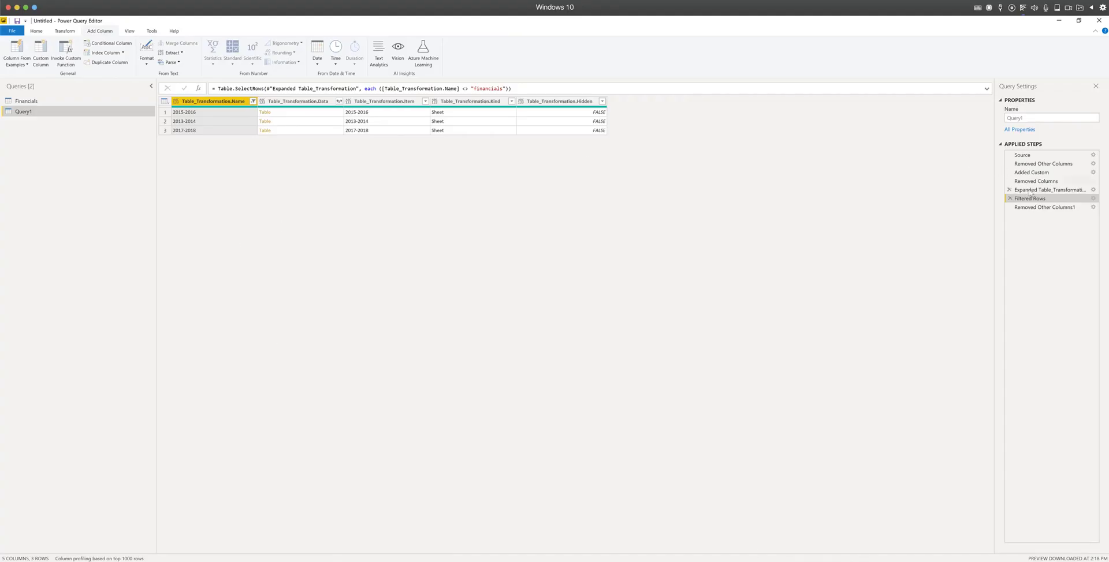
left_click(1048, 190)
left_click(189, 122)
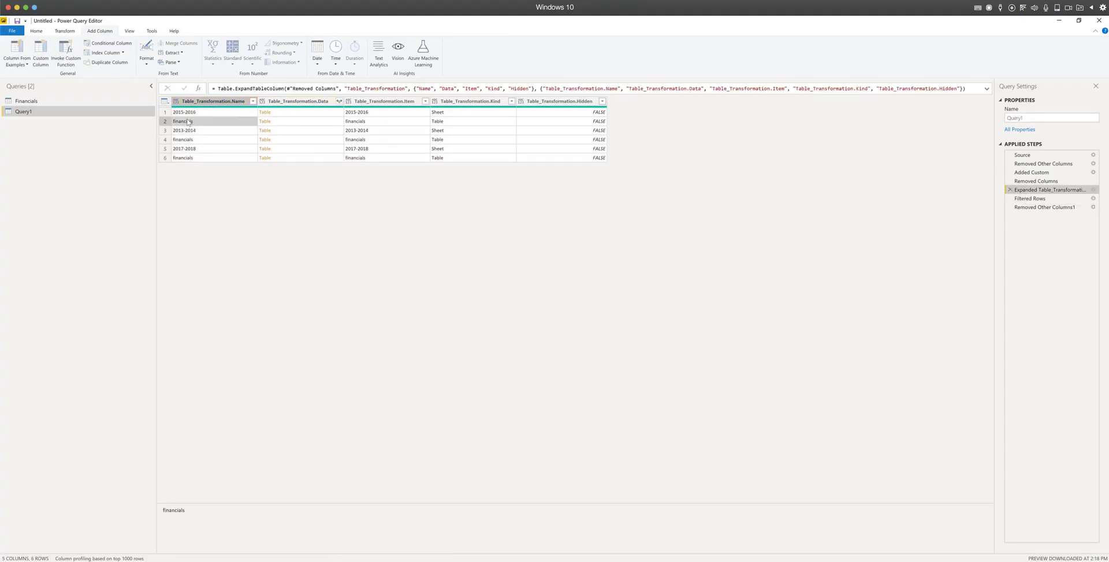
left_click(192, 141)
left_click(193, 158)
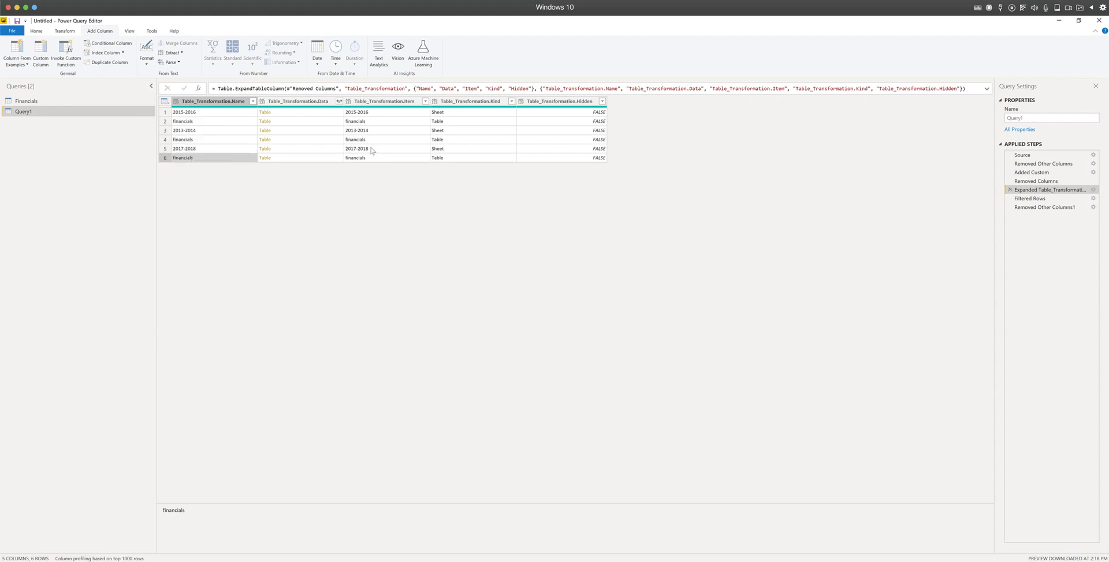
left_click(1046, 200)
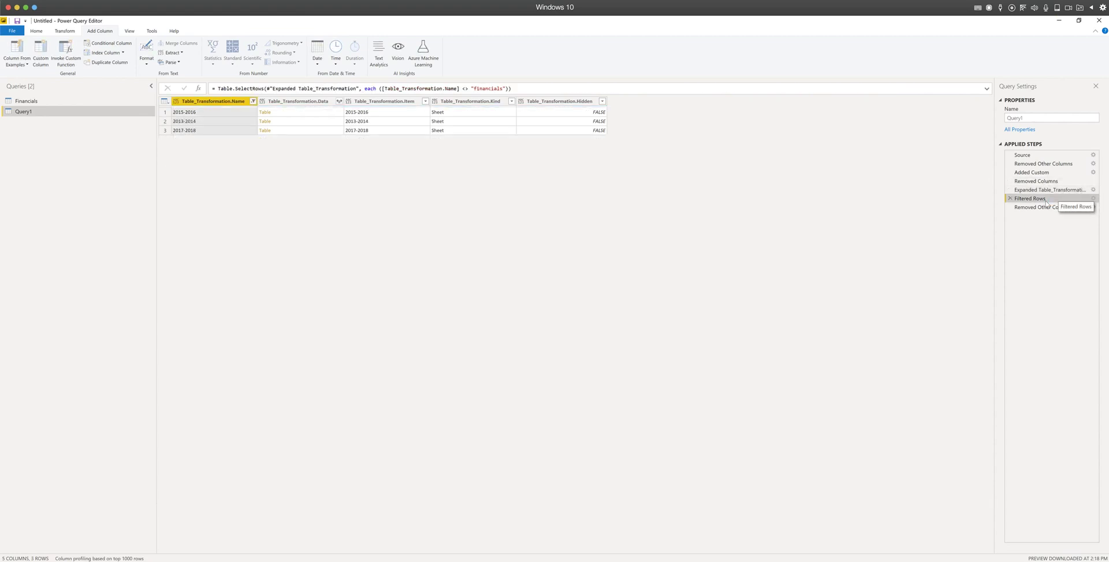
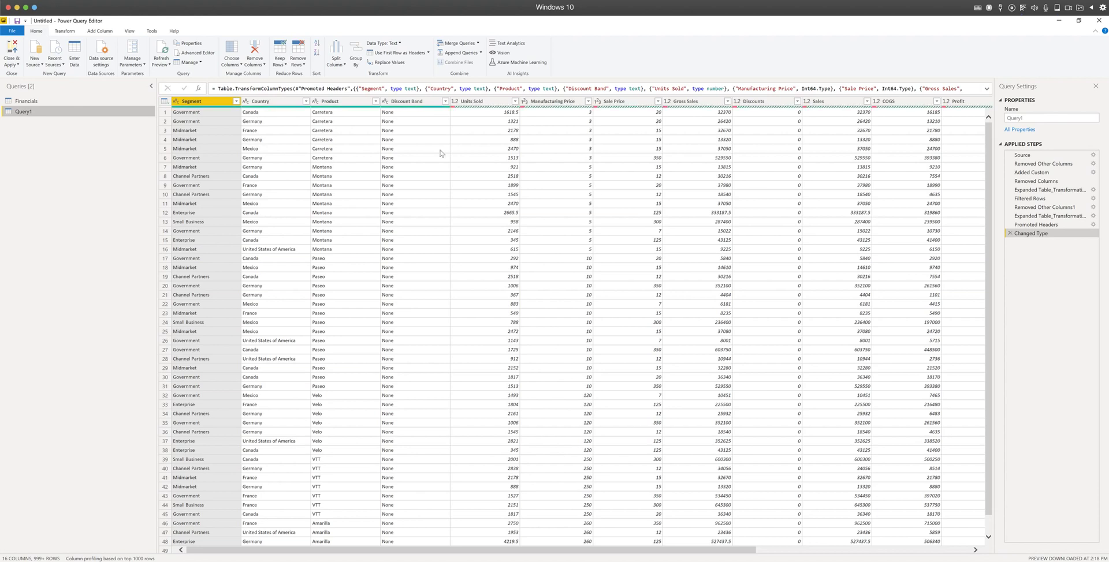
Filter the value Segment out of the Segment column and move this filter step before Changed Type
mouse_move(494, 110)
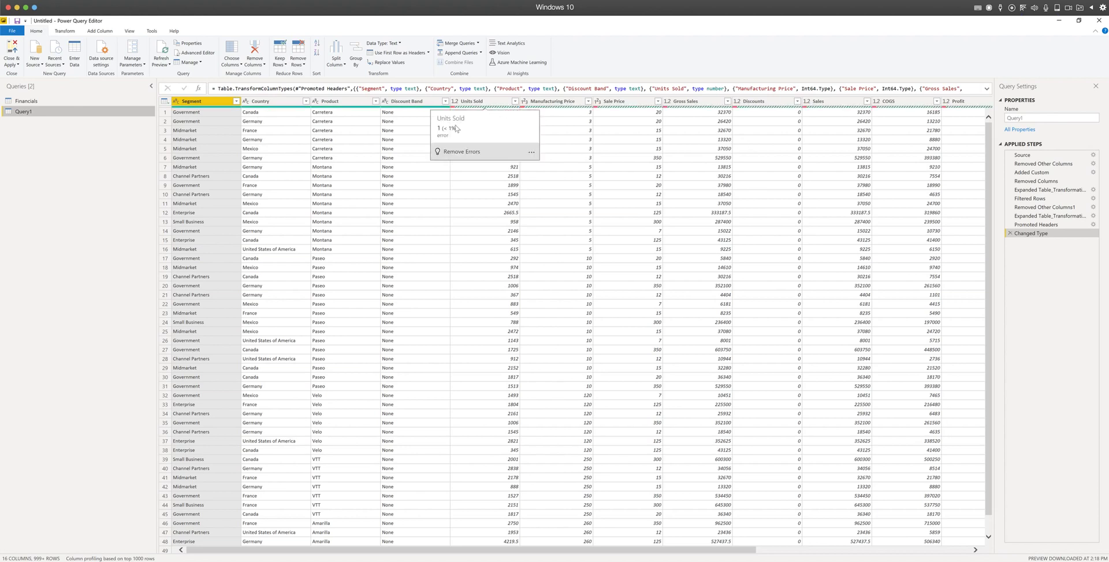
left_click(516, 102)
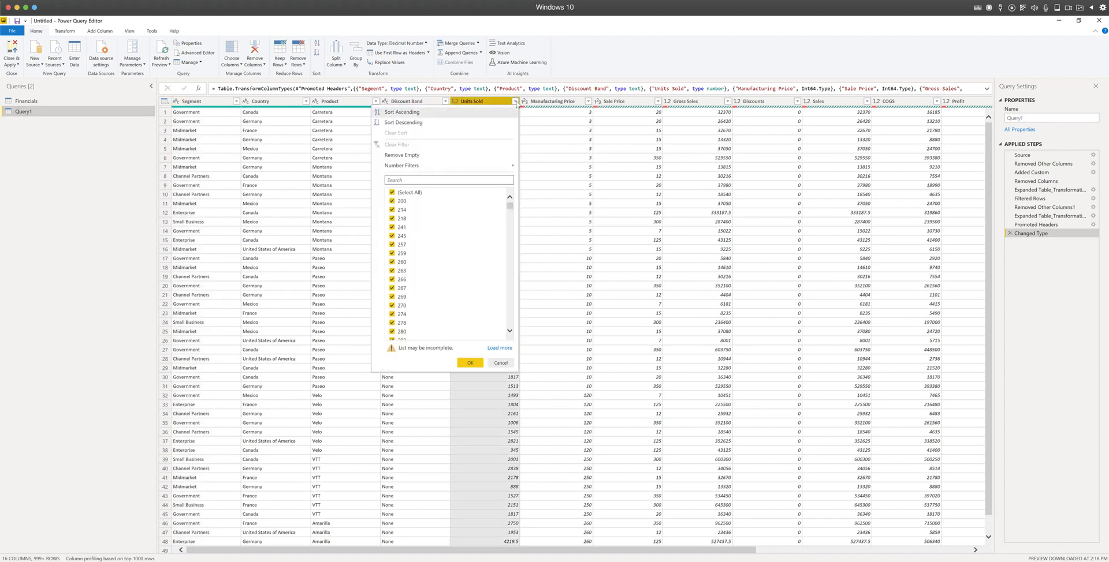
left_click(236, 101)
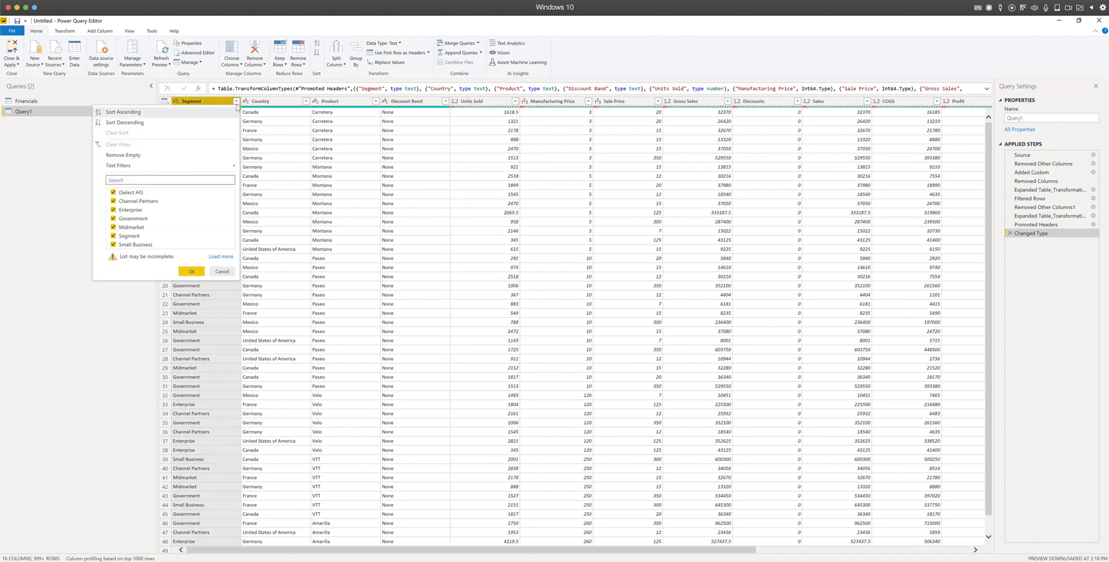
left_click(129, 236)
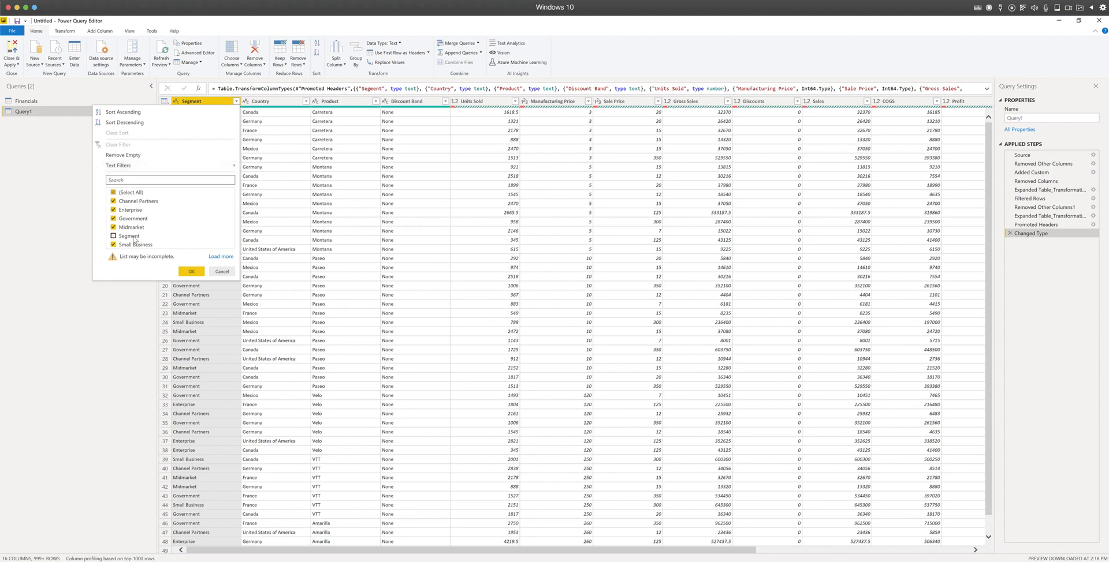
left_click(192, 271)
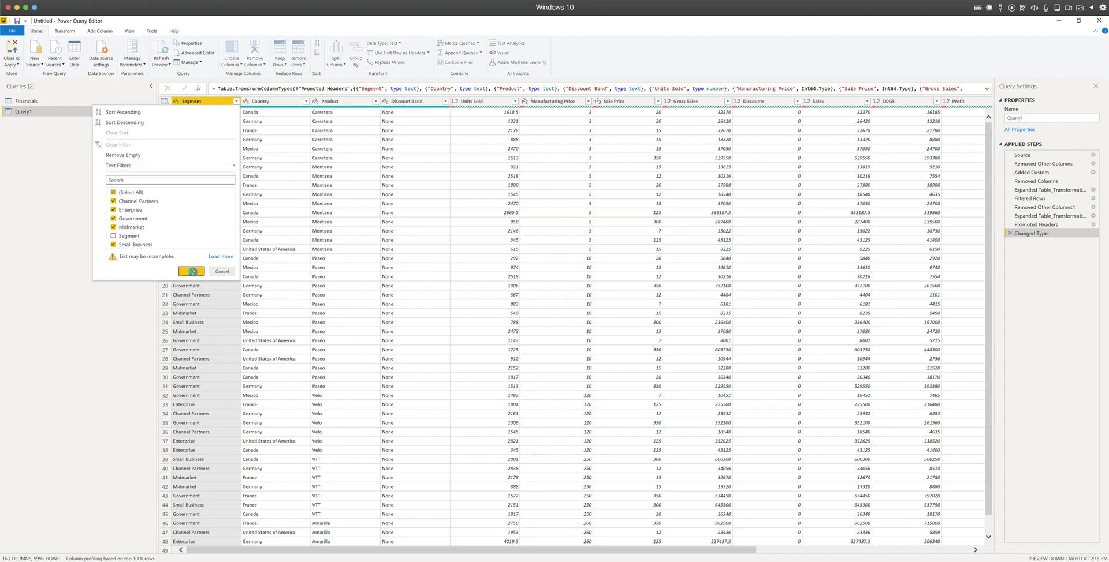
right_click(1044, 242)
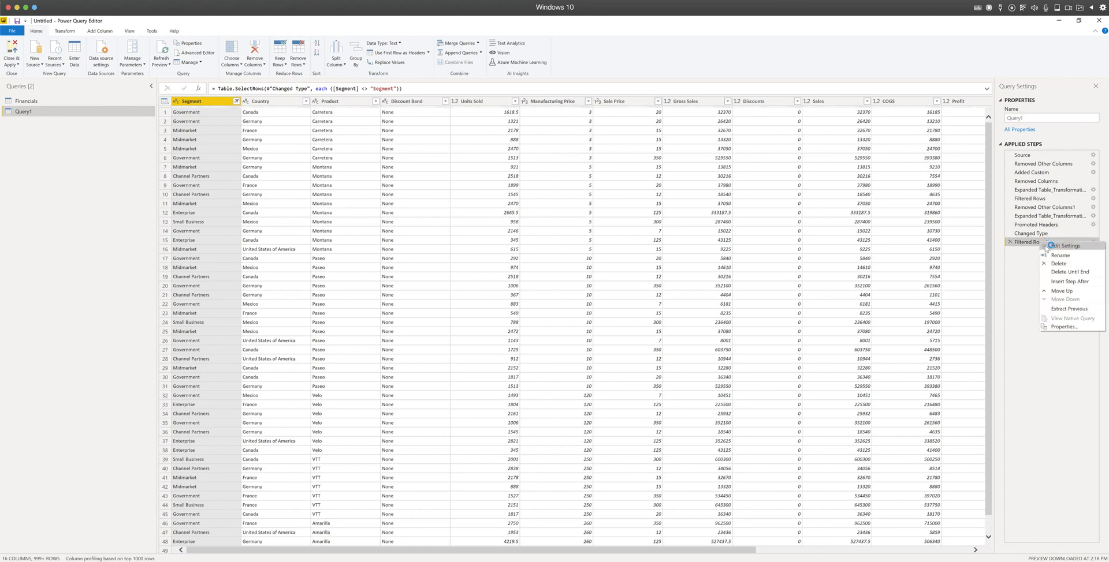
left_click(1061, 291)
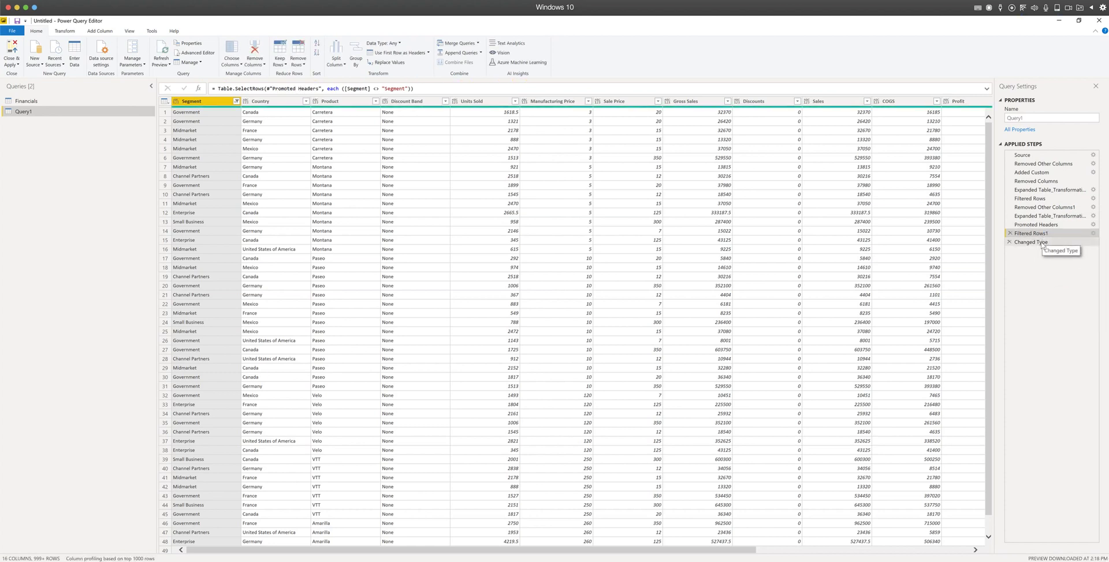
Open the Changed Type step and check the table's columns and the filter values of Segment and Product
left_click(1040, 243)
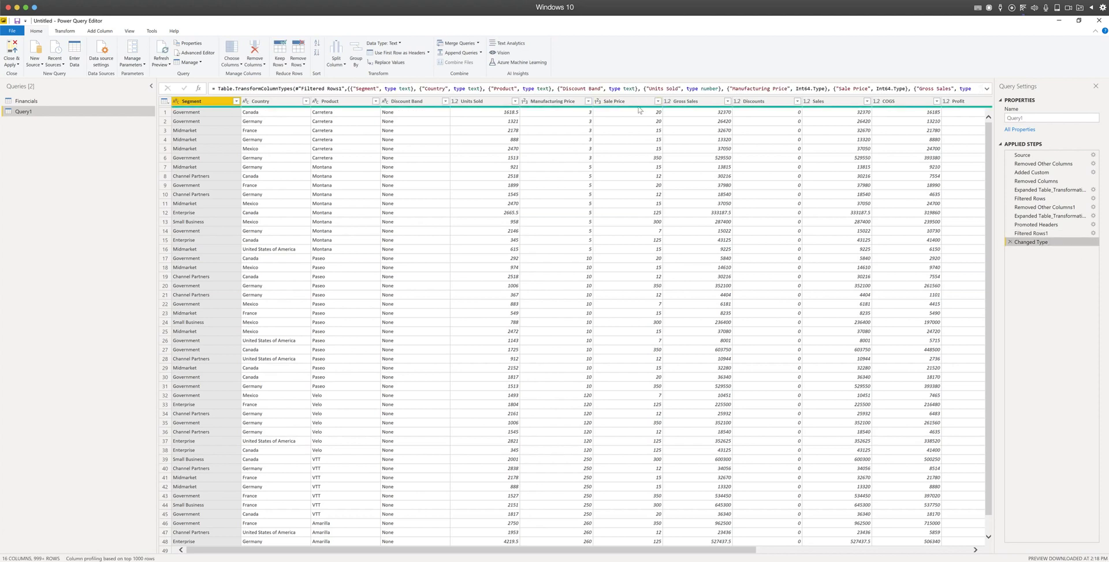
mouse_move(639, 110)
scroll(344, 126, "right", 10)
scroll(343, 126, "left", 10)
left_click(236, 101)
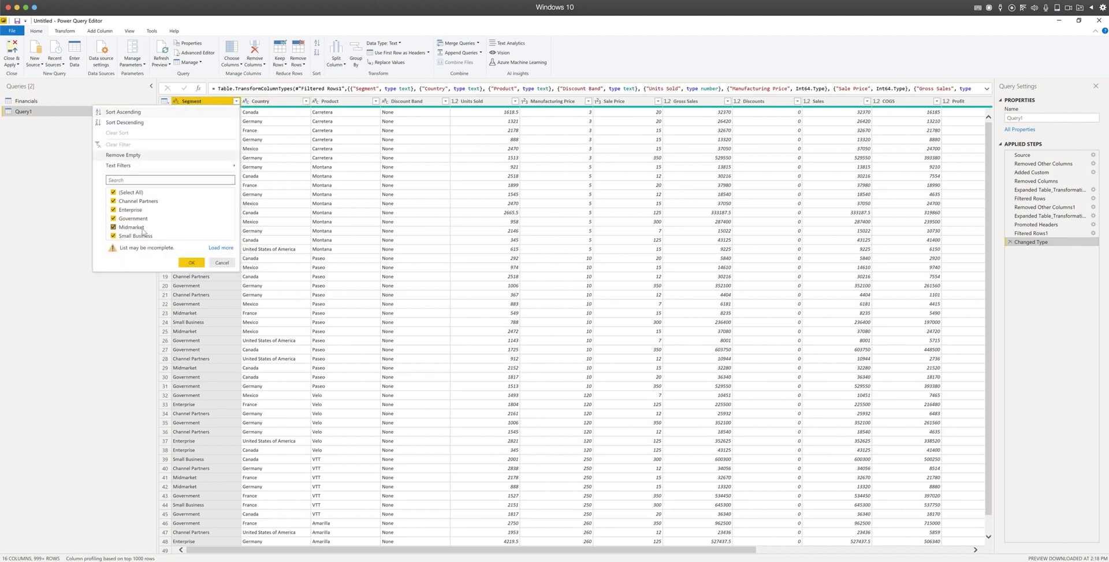
left_click(375, 101)
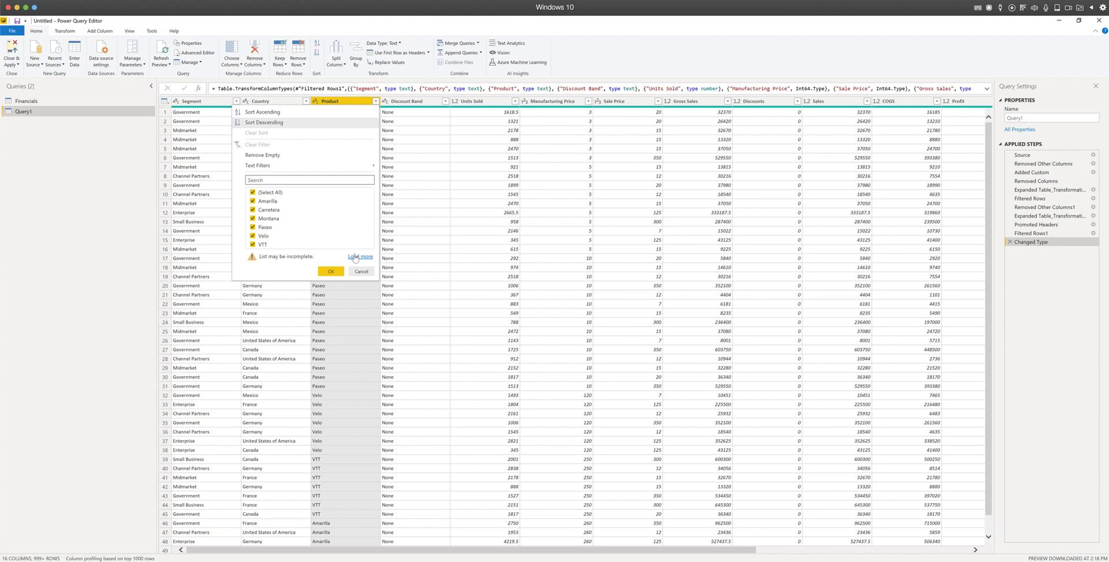
left_click(361, 271)
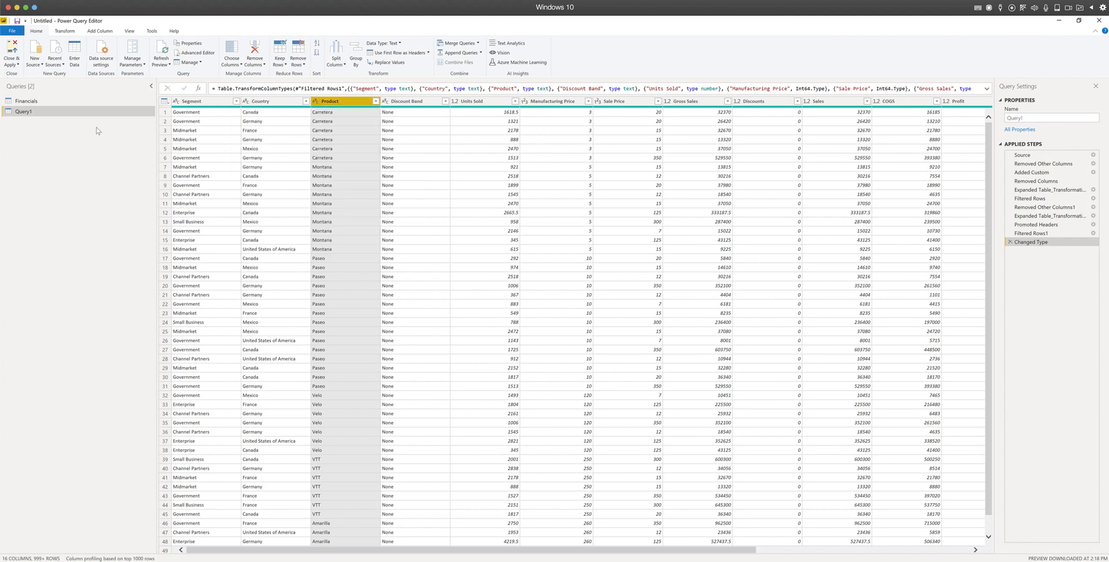
Delete the duplicate query Query1 and open the Financials query
right_click(67, 113)
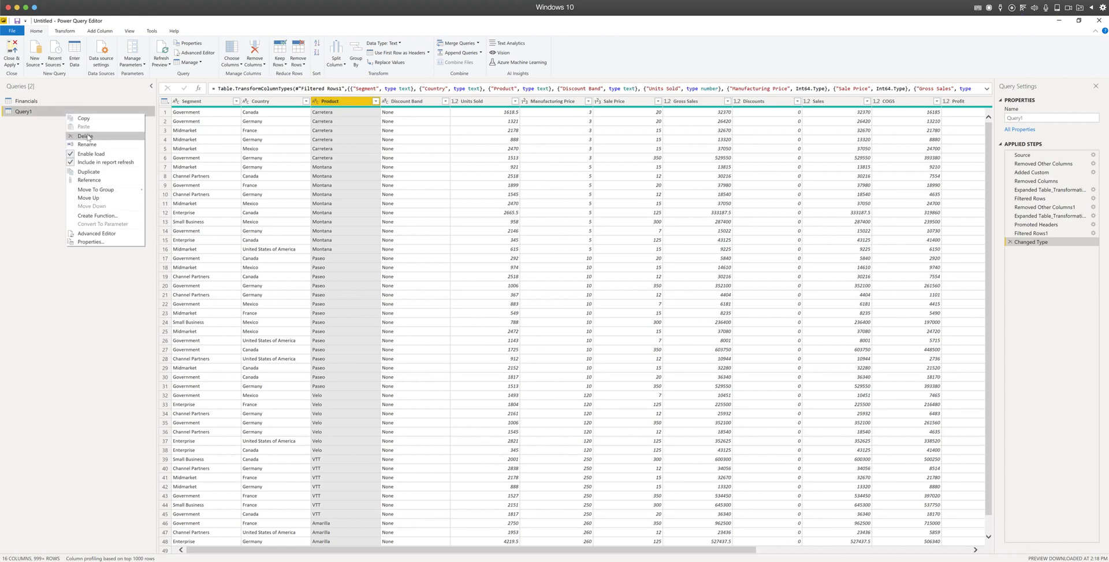
left_click(45, 128)
left_click(41, 104)
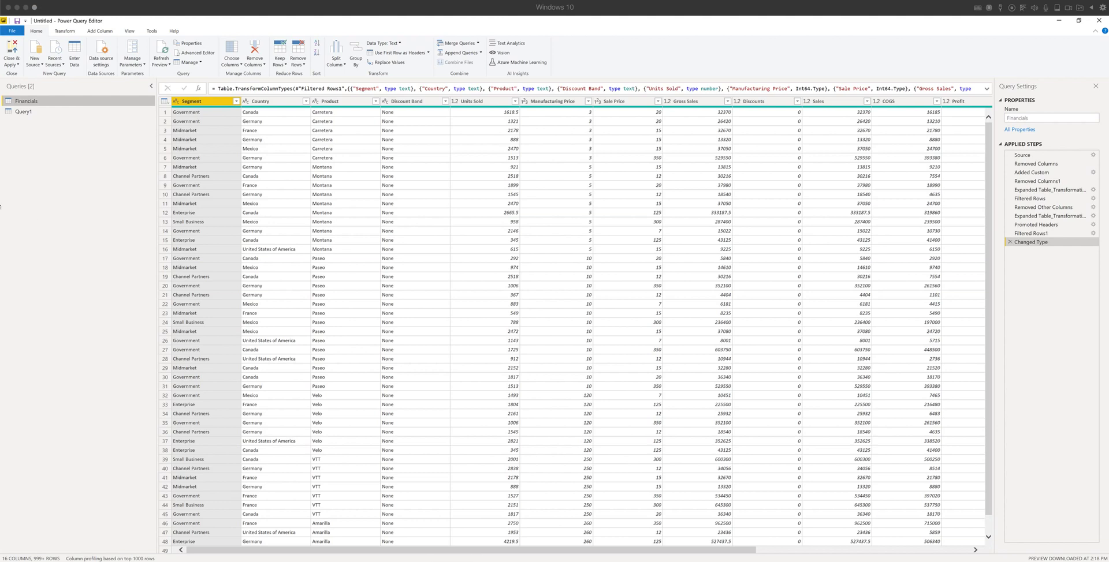
right_click(28, 113)
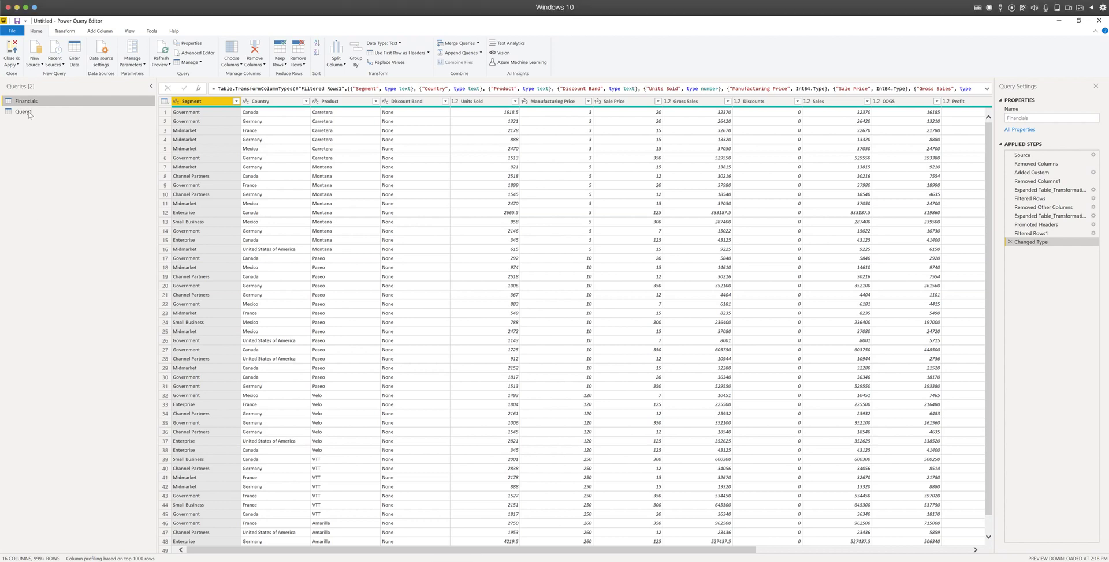
left_click(48, 135)
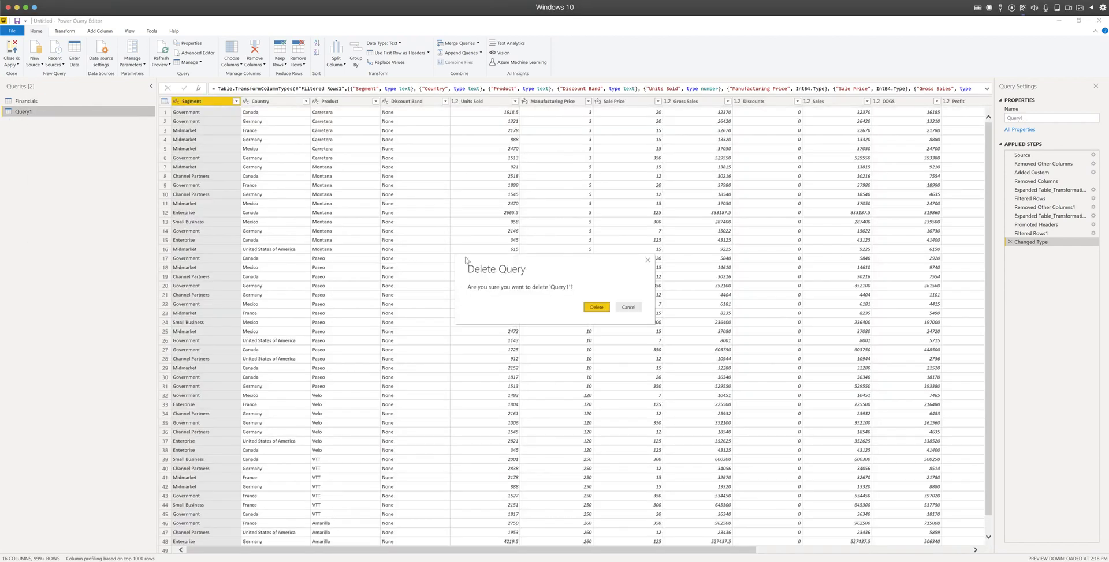
left_click(589, 312)
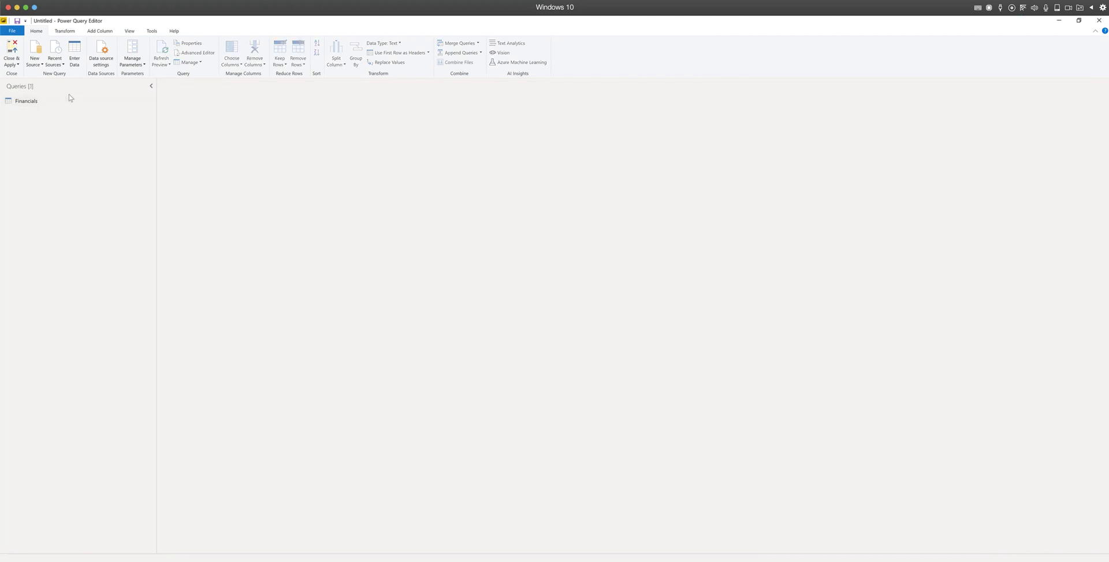
left_click(70, 98)
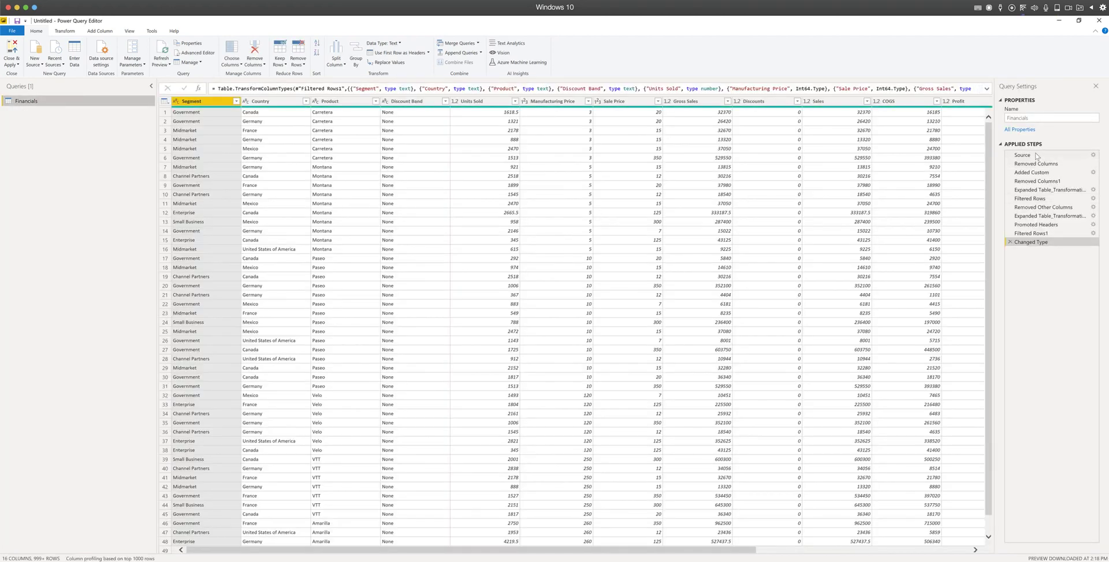
Review the Financials query's Source file names, its Removed Columns step and its Changed Type step
left_click(1037, 156)
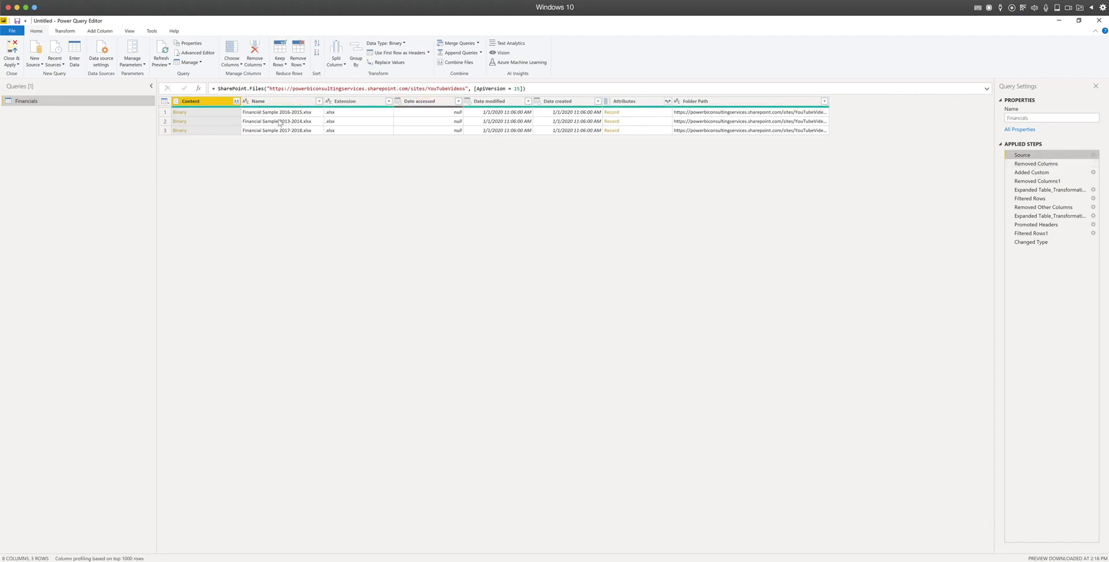
left_click(302, 123)
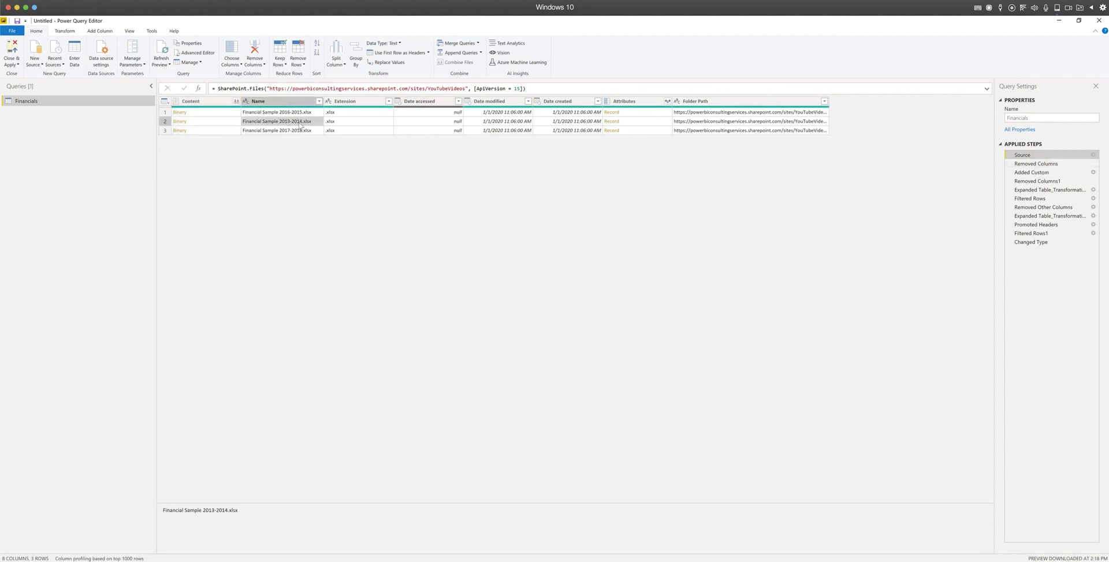
left_click(305, 113)
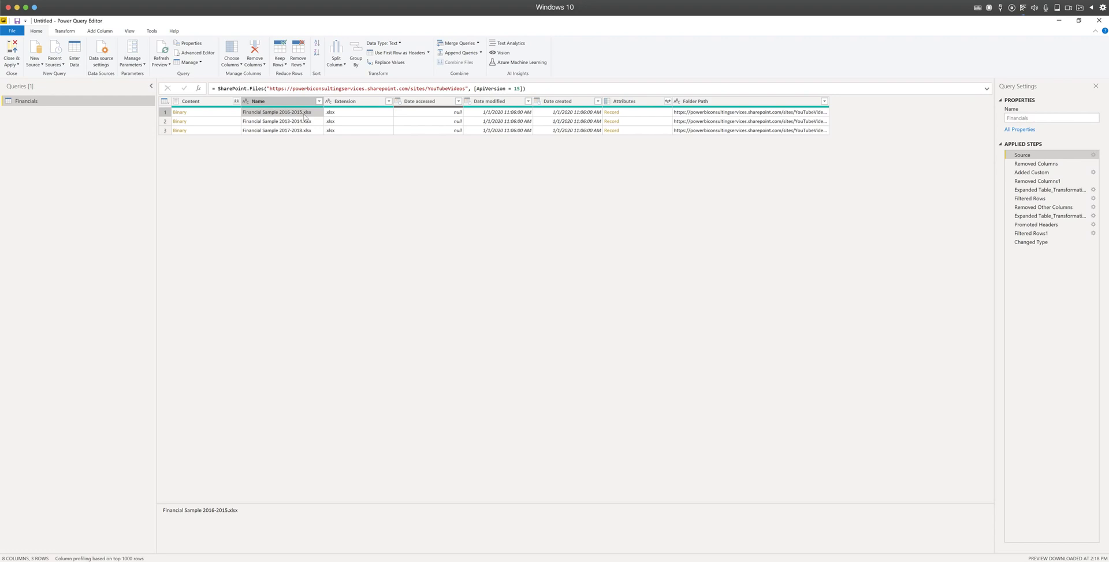
left_click(300, 132)
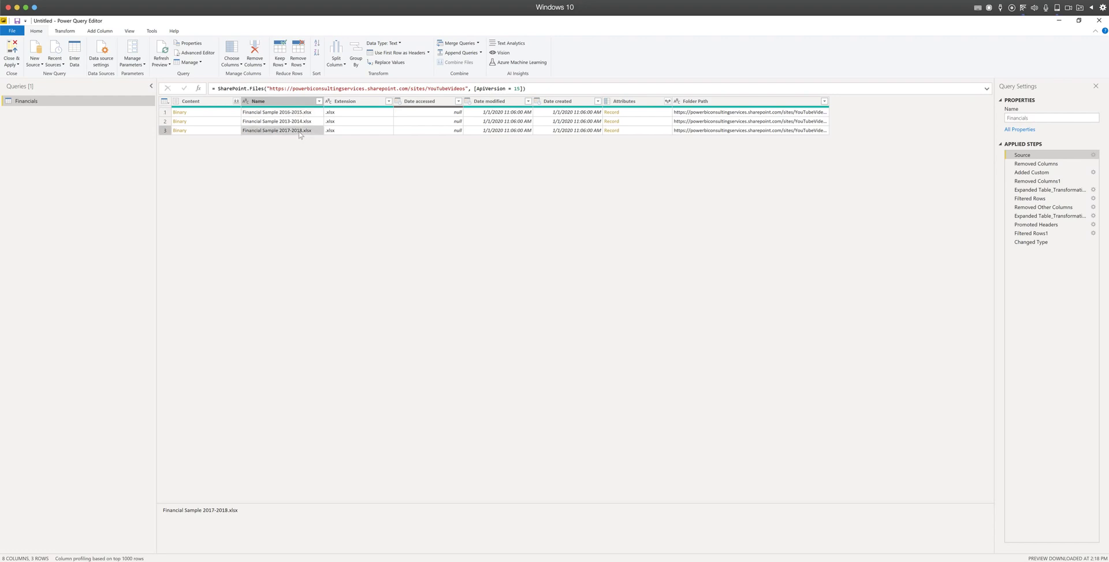
left_click(1035, 164)
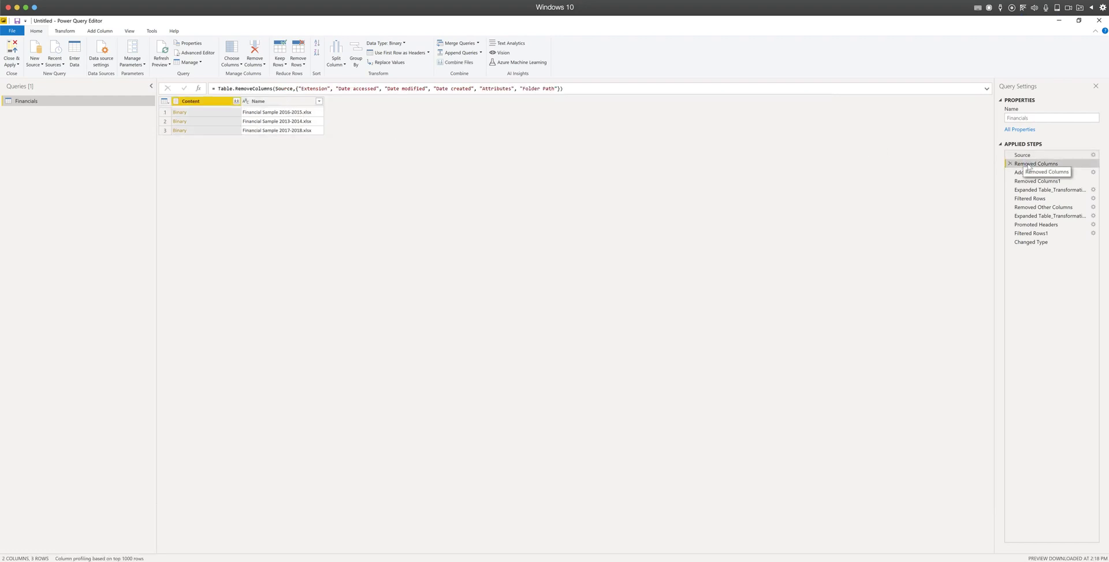
left_click(1031, 242)
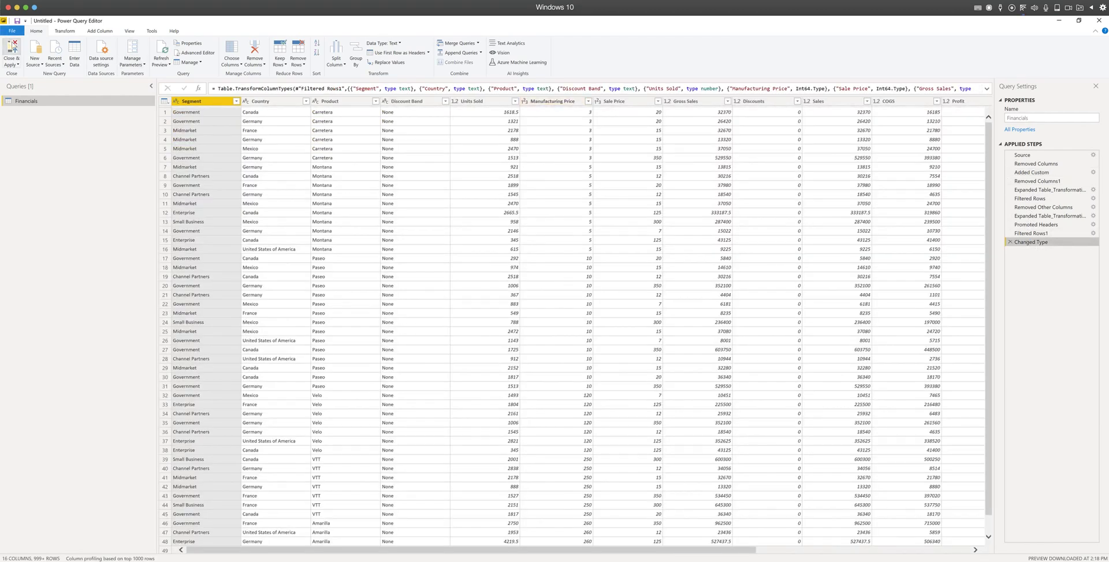
Switch to the Power BI Desktop report and refresh the data behind the Sales & Cost Analysis page
key("alt+Tab")
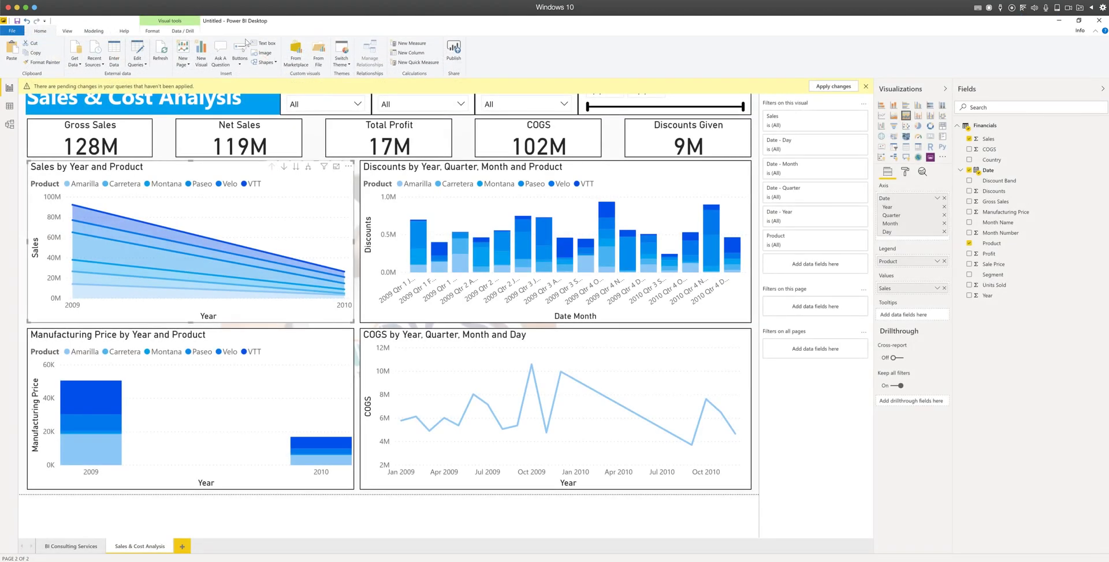
left_click(163, 54)
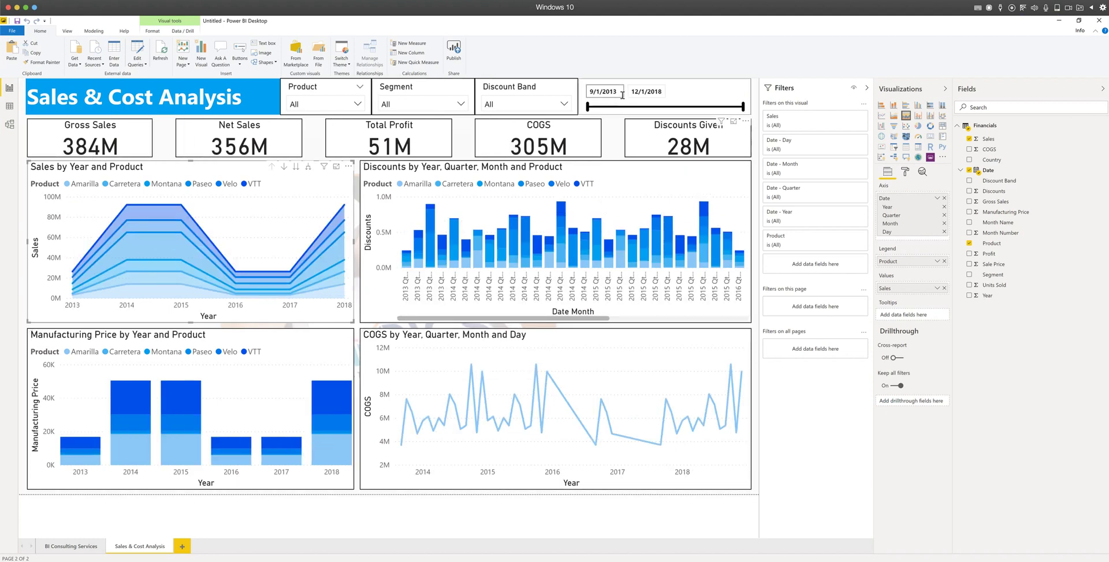
scroll(474, 231, "down", 5)
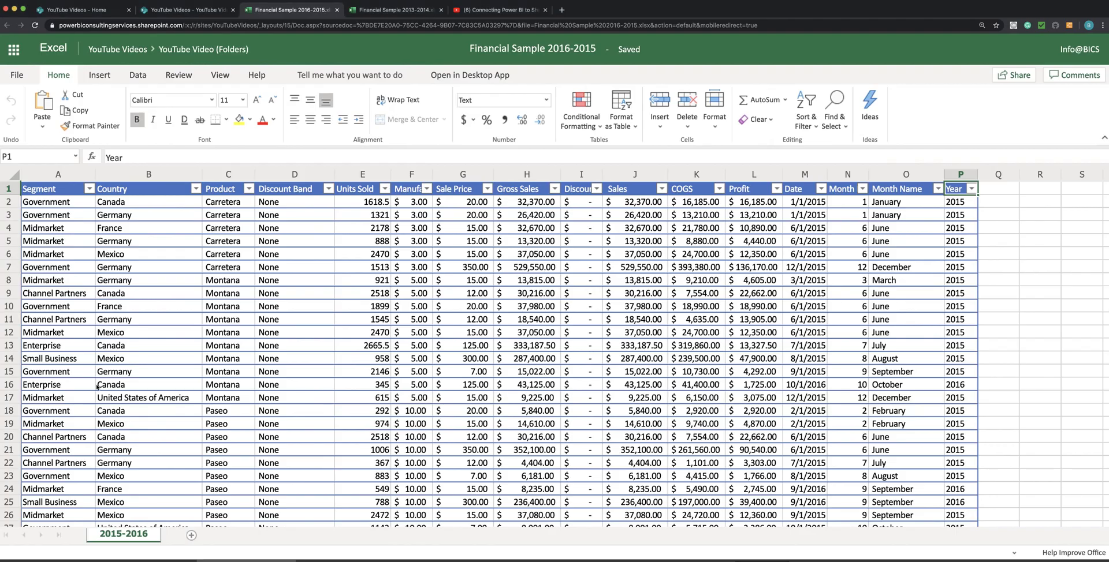
Switch to the SharePoint folder YouTube Video (Folders) in the browser and delete all three Financial Sample workbooks
left_click(211, 5)
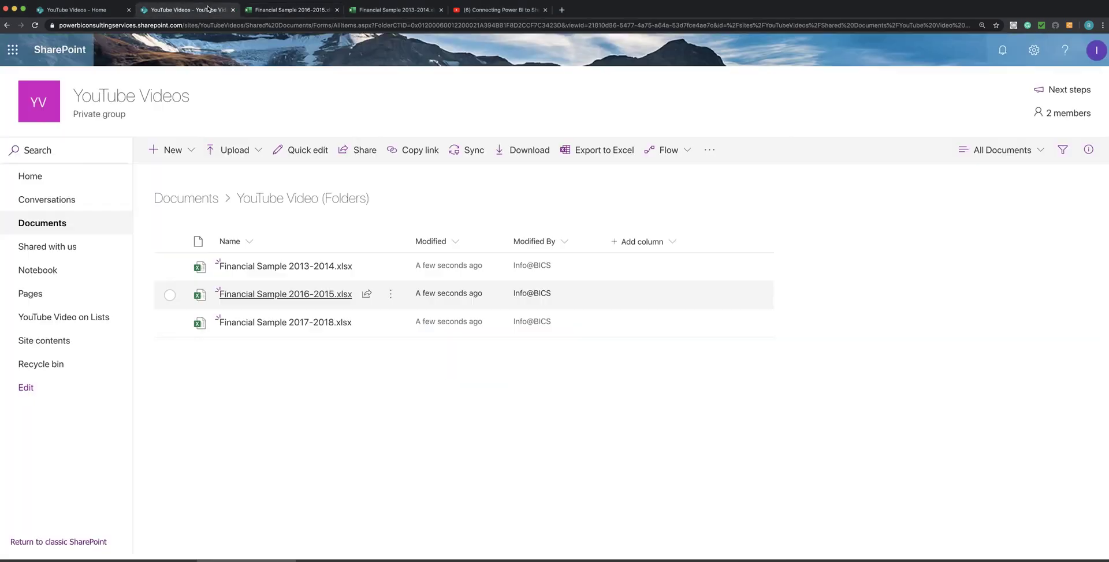
left_click(169, 241)
left_click(234, 153)
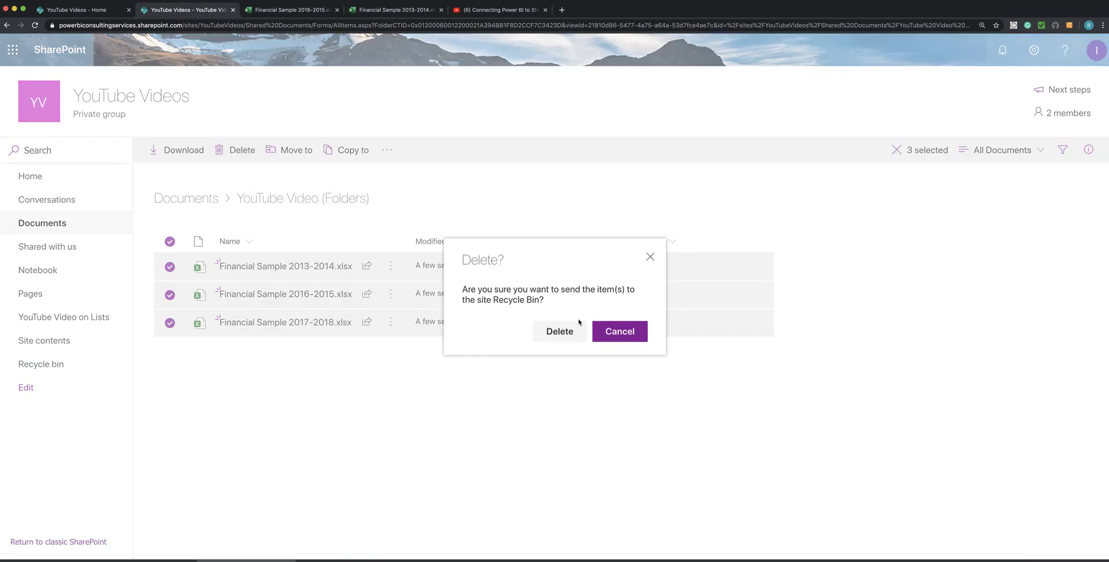
left_click(557, 341)
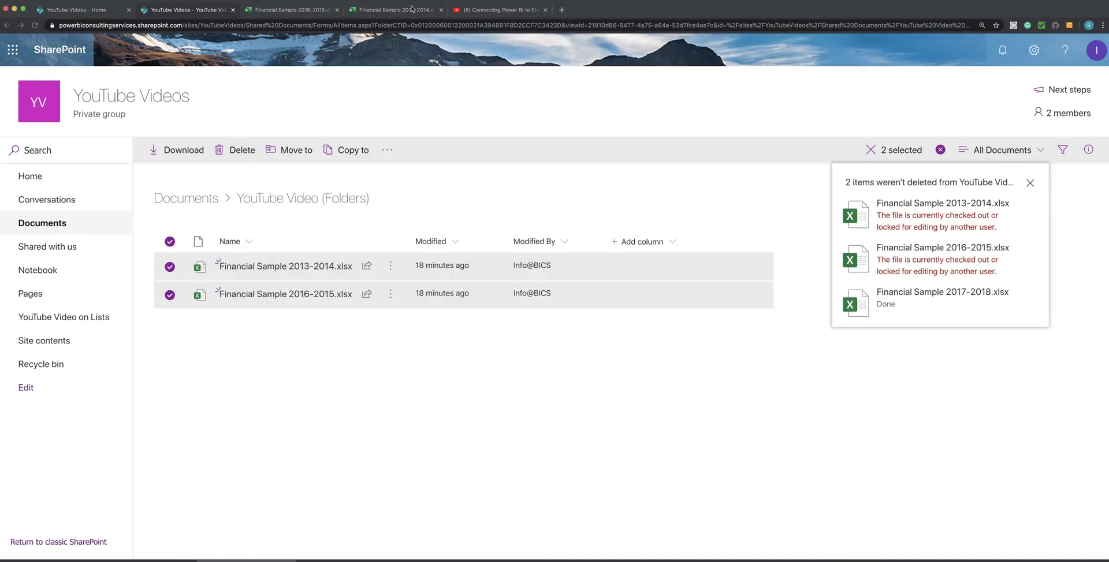
Close the two open workbooks and delete Financial Sample 2013-2014.xlsx and Financial Sample 2016-2015.xlsx from the SharePoint folder
left_click(412, 9)
left_click(441, 10)
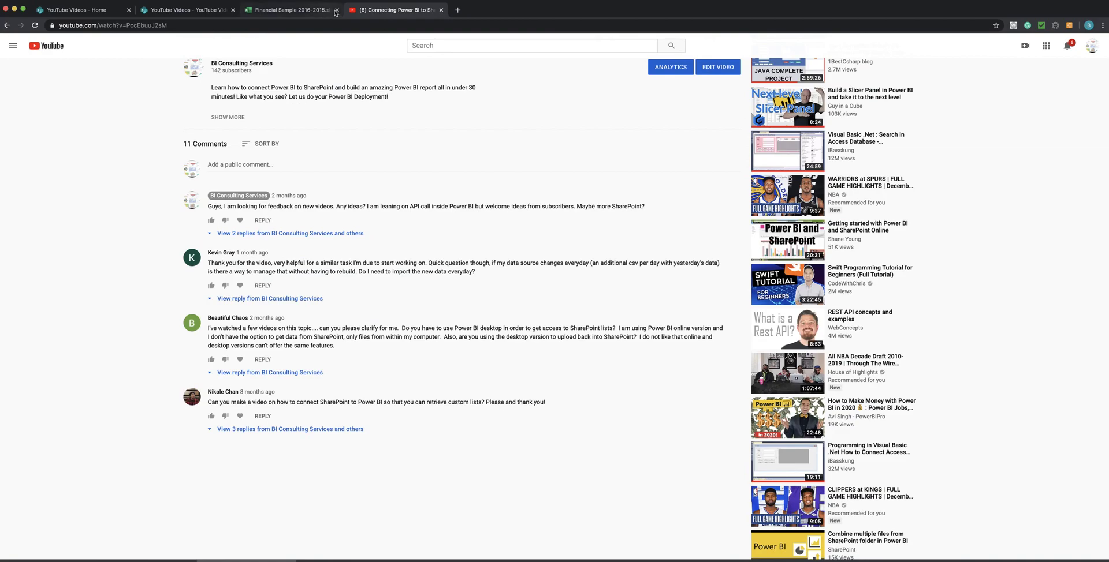
left_click(337, 10)
left_click(203, 15)
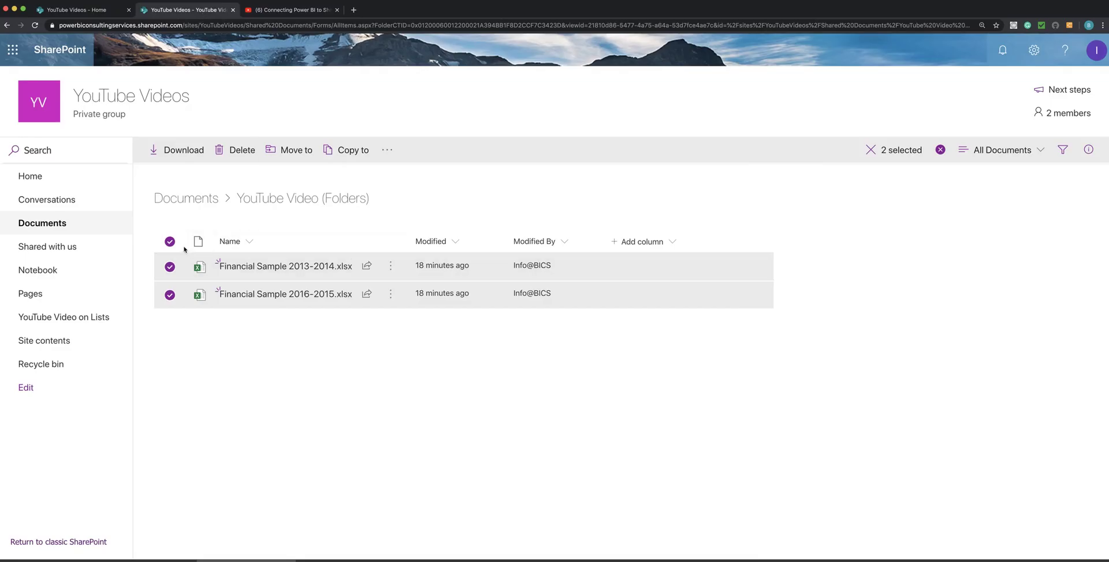
left_click(231, 154)
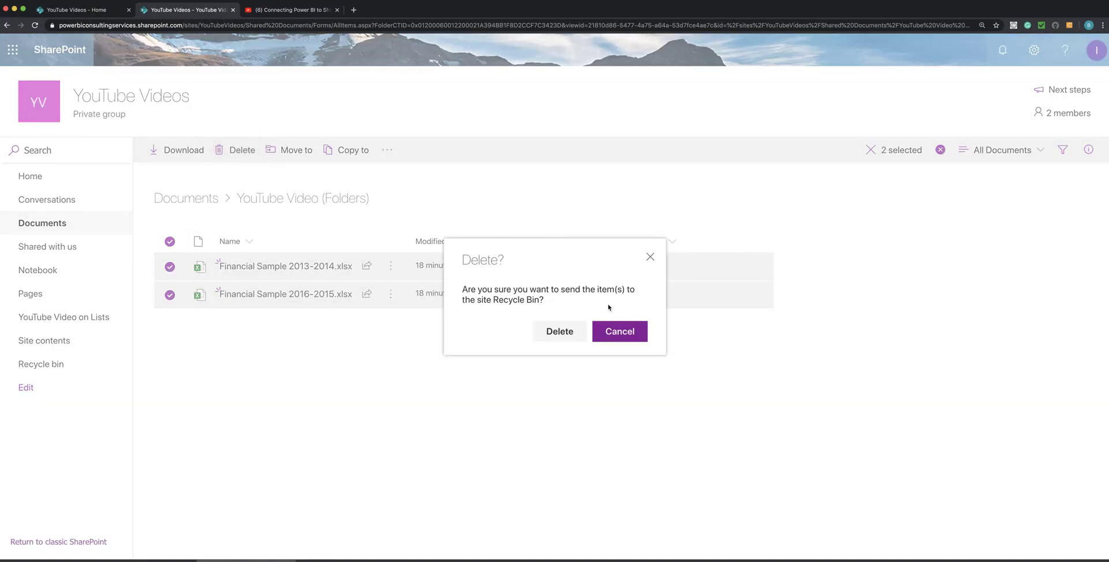
left_click(572, 339)
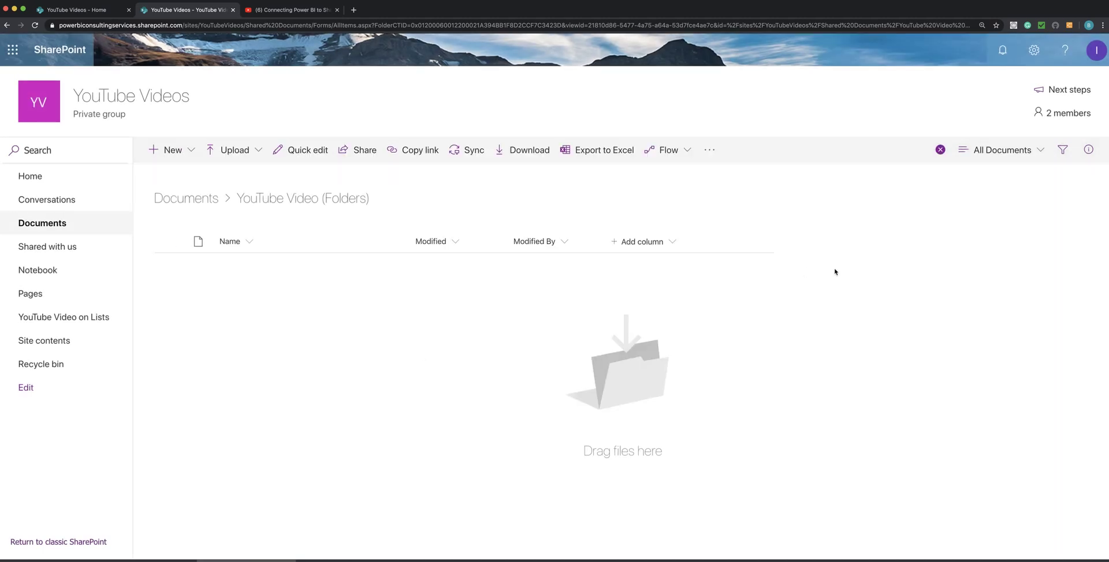
Upload Financial Sample 2009-2010.xlsx from Data Files to the empty SharePoint folder
left_click(231, 150)
left_click(243, 175)
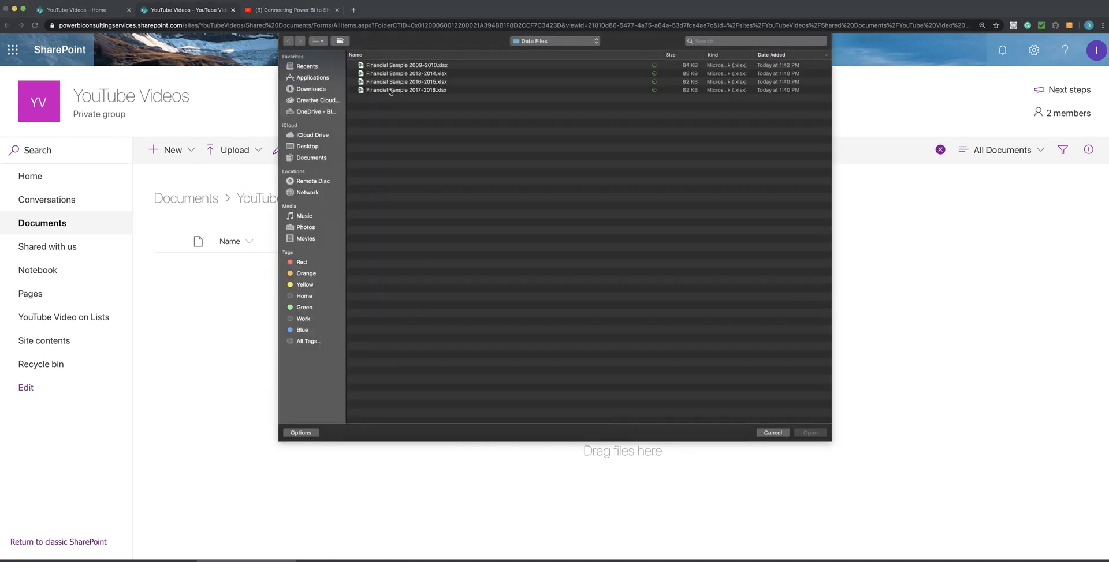
left_click(415, 66)
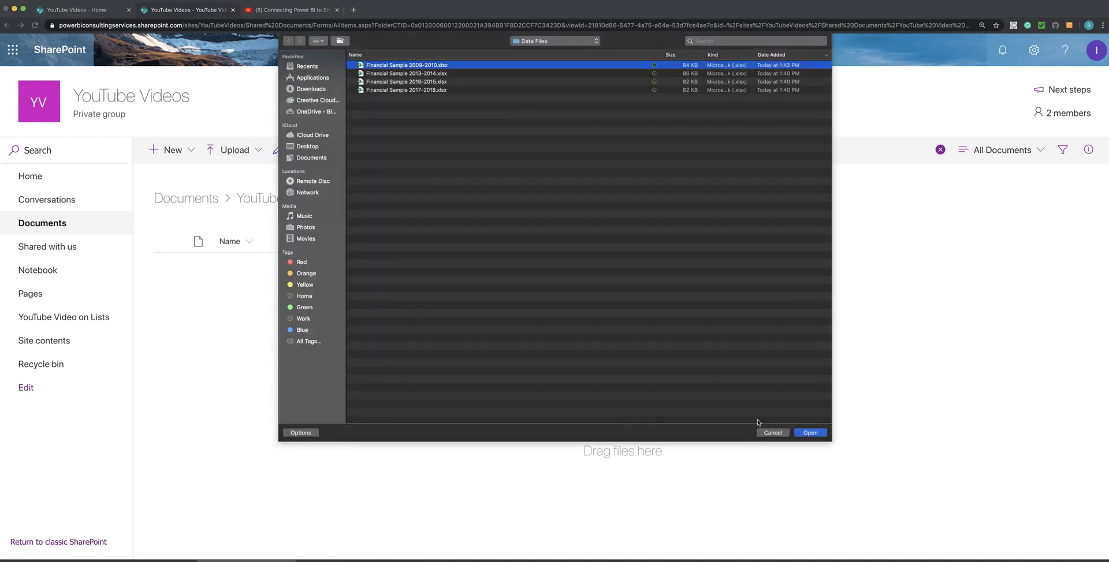
left_click(803, 435)
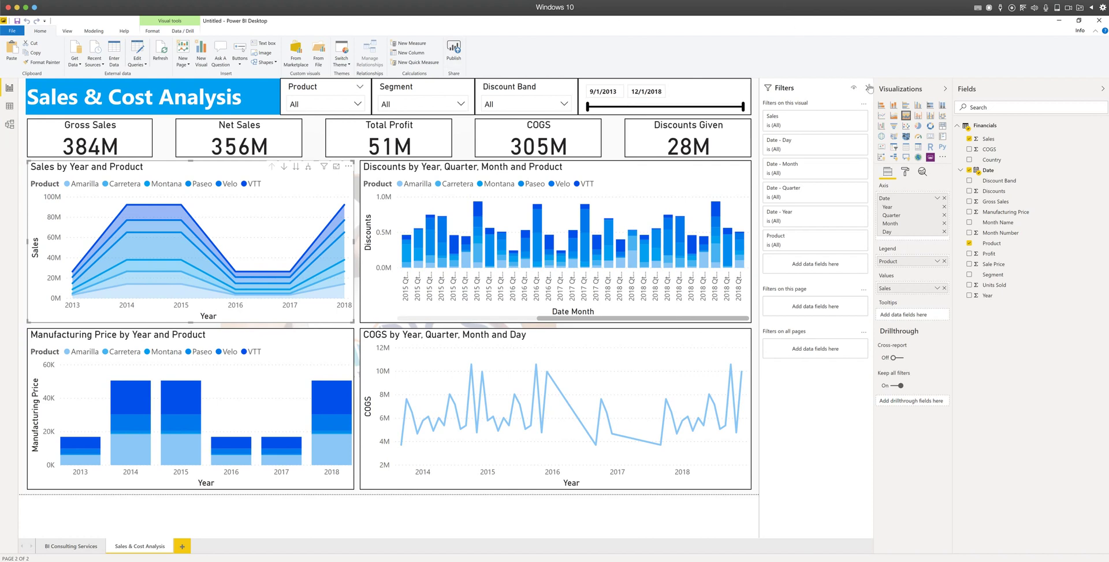
Return to the Power BI Desktop report, collapse the Visualizations, Fields and Filters panes, and refresh the data
left_click(944, 88)
left_click(1087, 90)
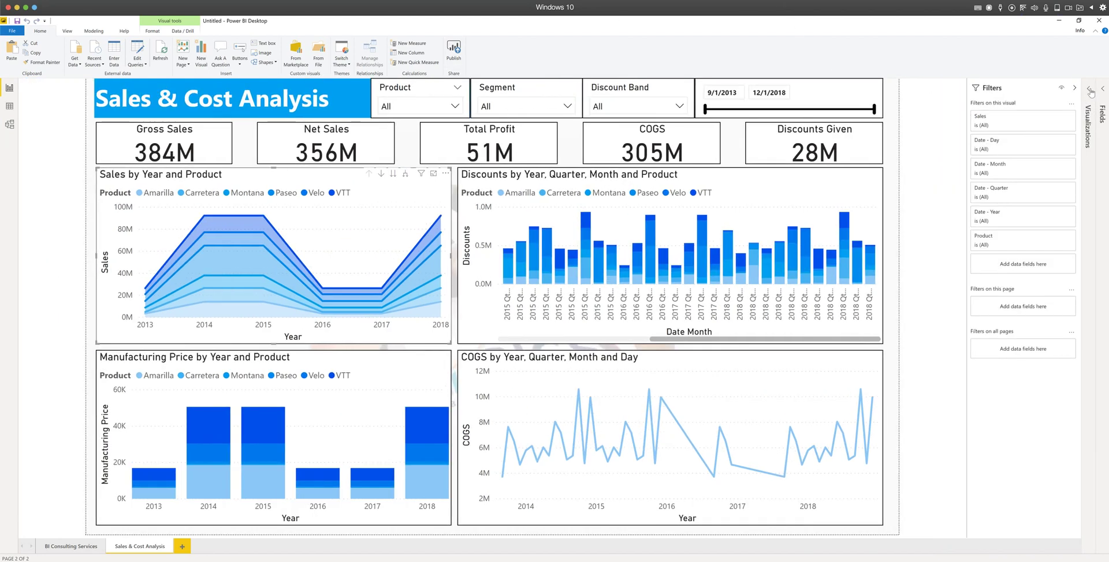
left_click(1074, 89)
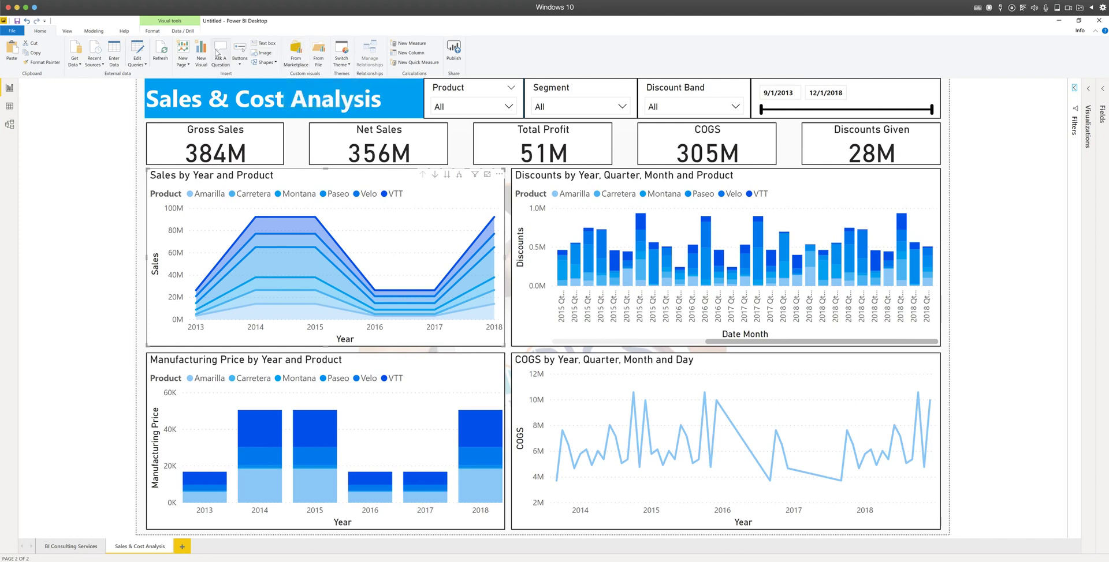
left_click(165, 57)
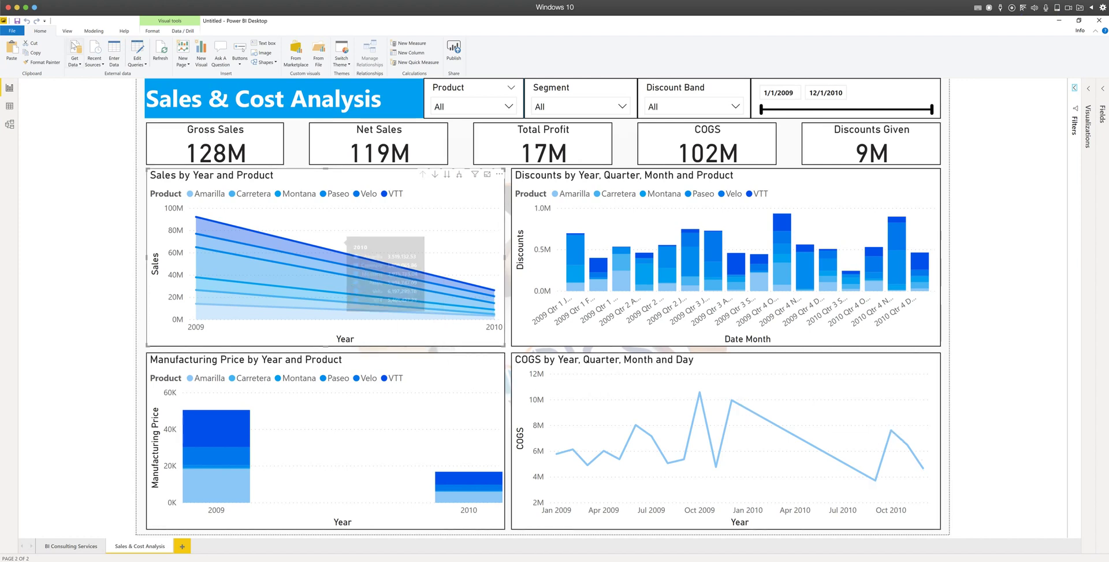
Reopen the query editor and examine the file names in the Financials query's first expanded Table_Transformation step
left_click(139, 66)
left_click(145, 76)
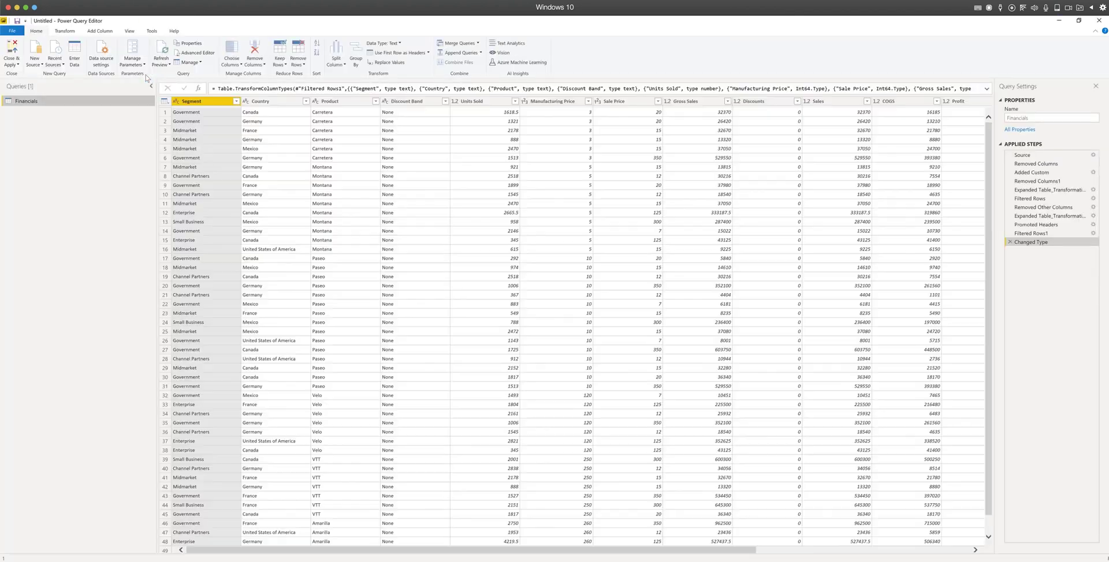
left_click(1032, 191)
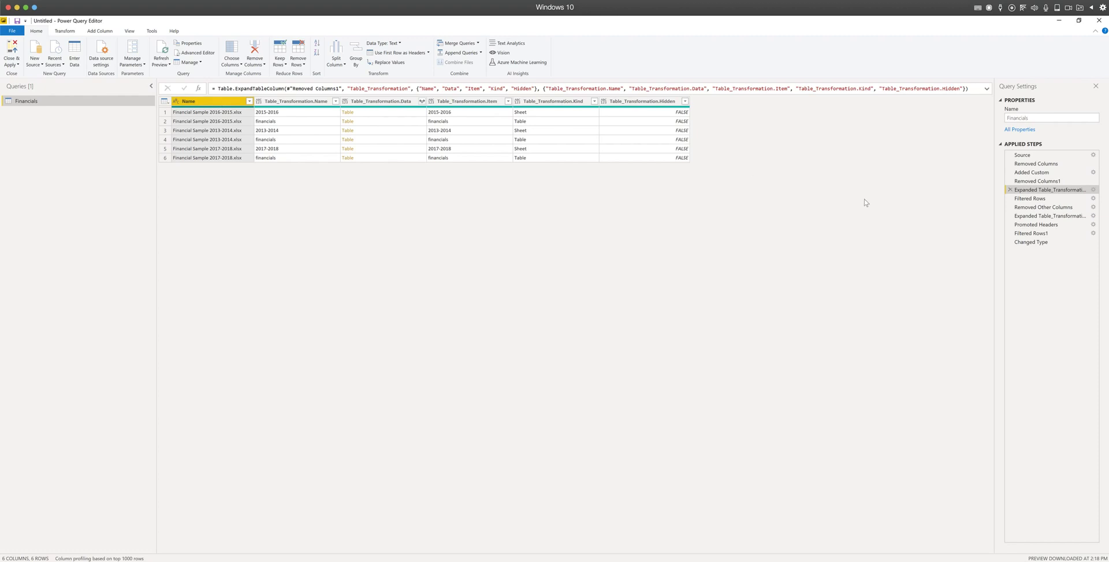
left_click(199, 114)
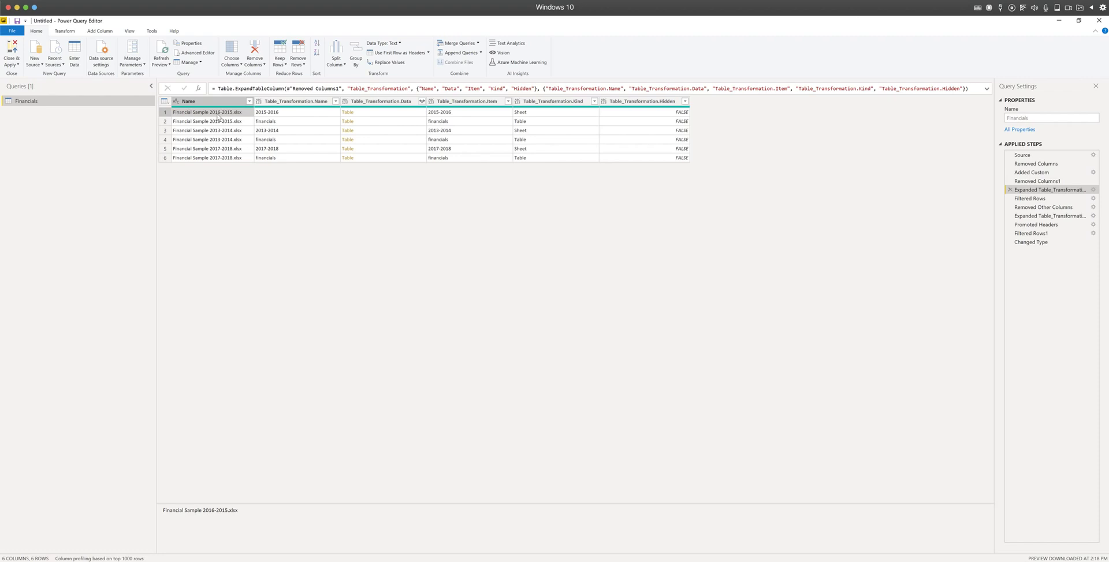
Refresh the Financials query preview and delete the first Filtered Rows step
left_click(161, 49)
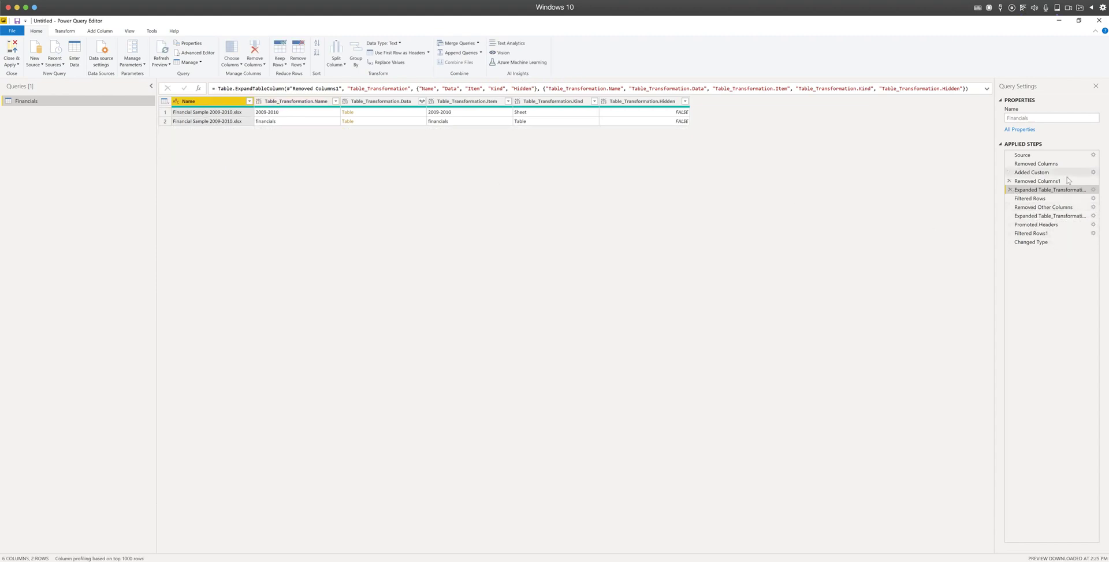
left_click(1035, 201)
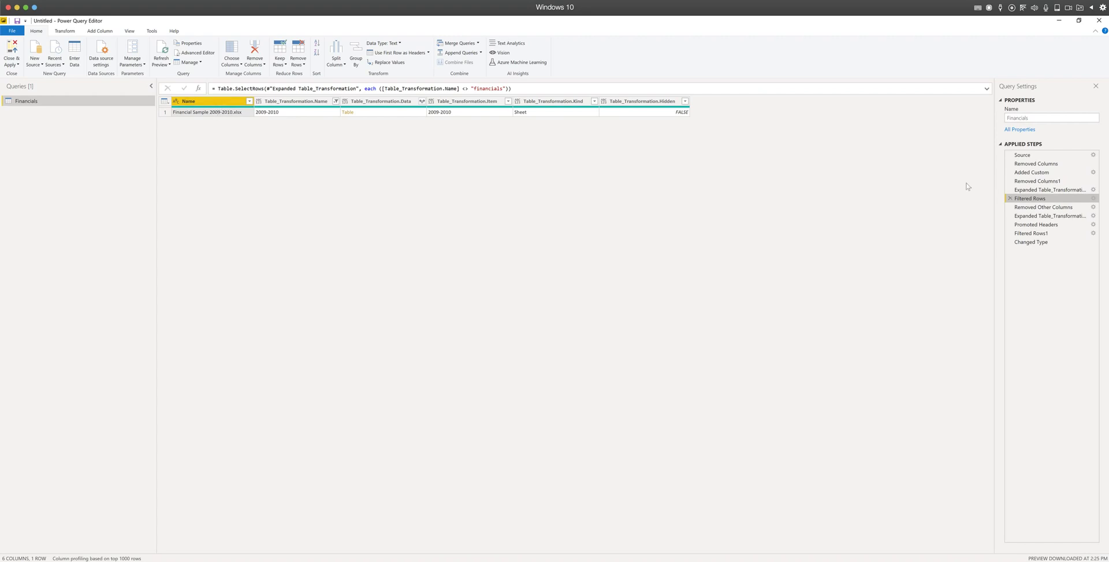
left_click(1010, 198)
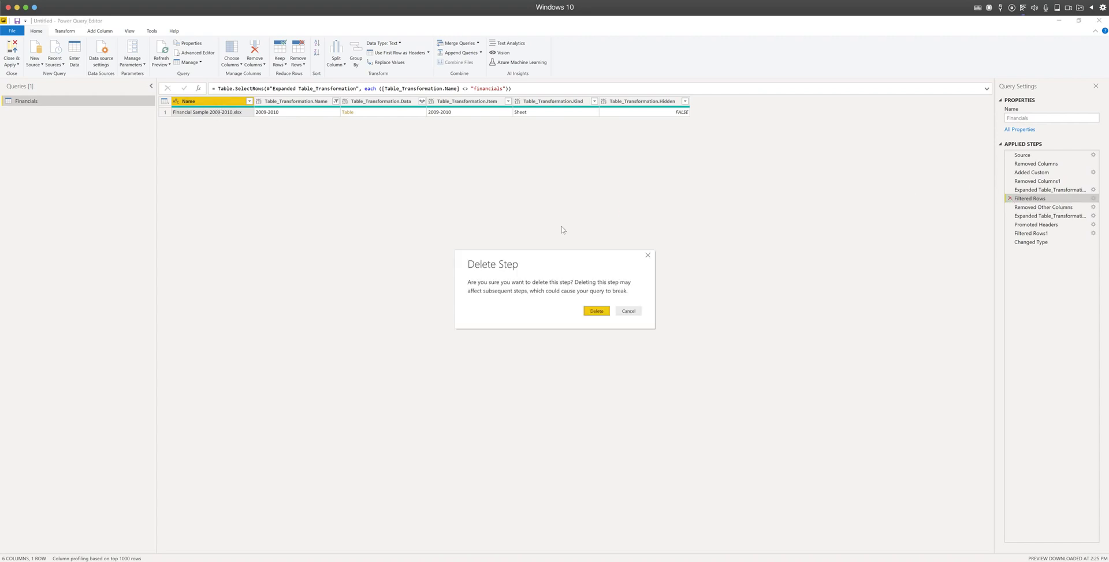
left_click(590, 313)
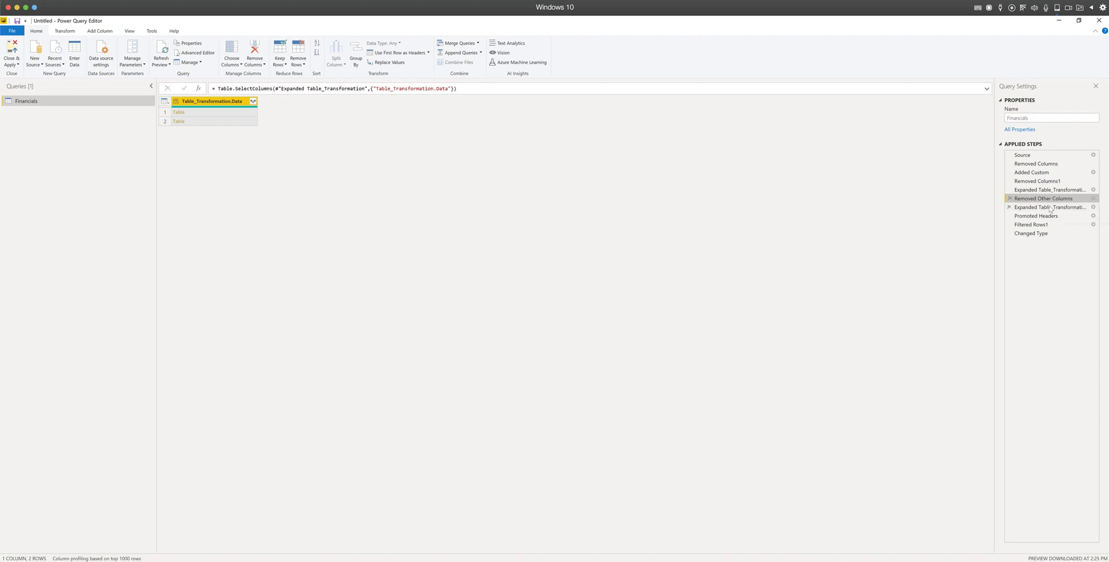
Examine the Removed Other Columns step, its expandable column list, and the data columns in the second expanded Table_Transformation step
left_click(1050, 189)
left_click(1043, 198)
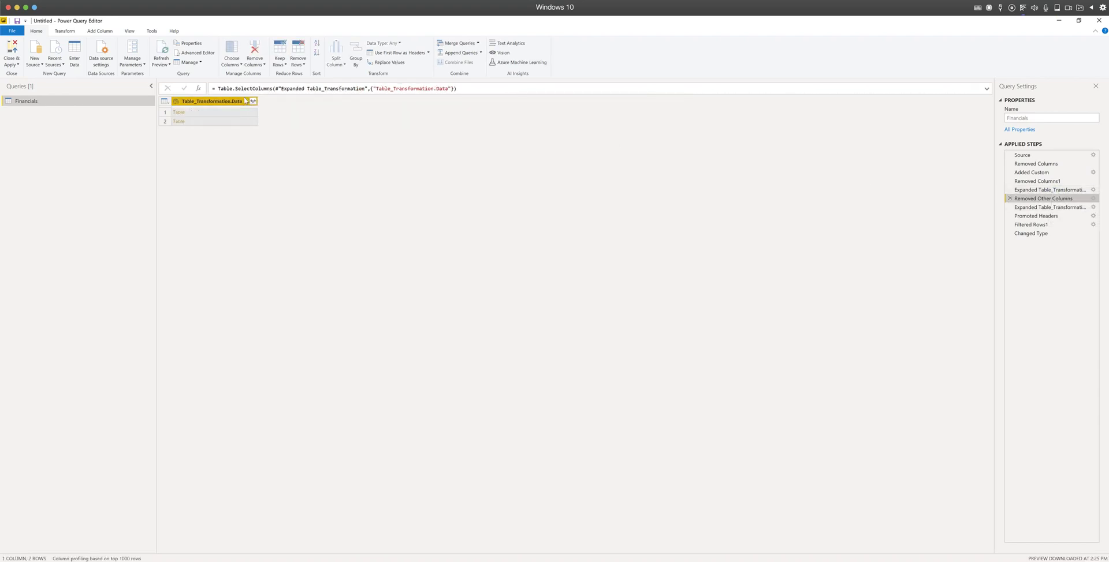
left_click(253, 102)
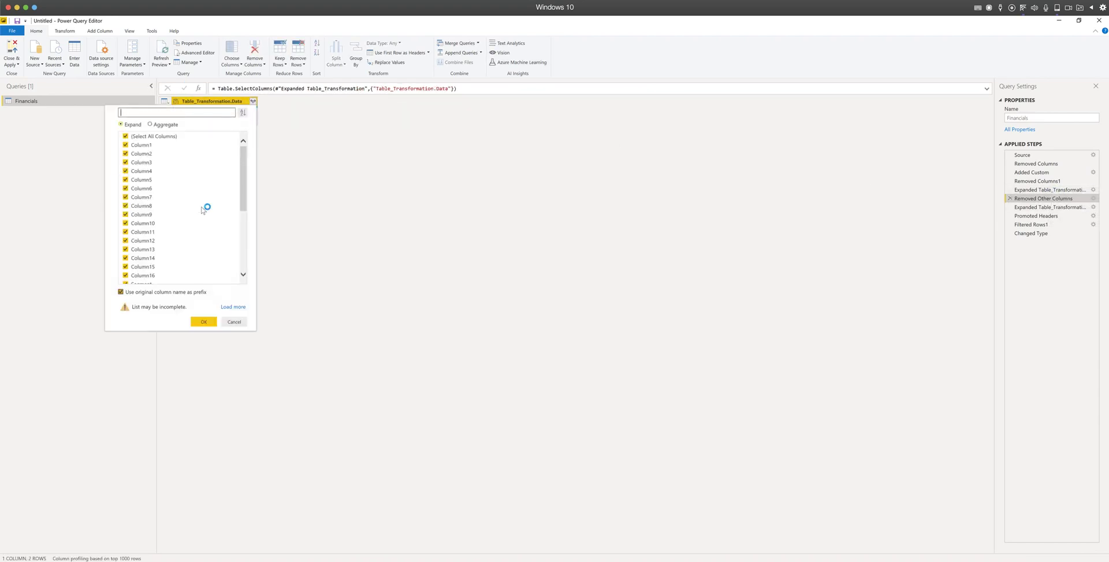
left_click(235, 322)
left_click(1040, 207)
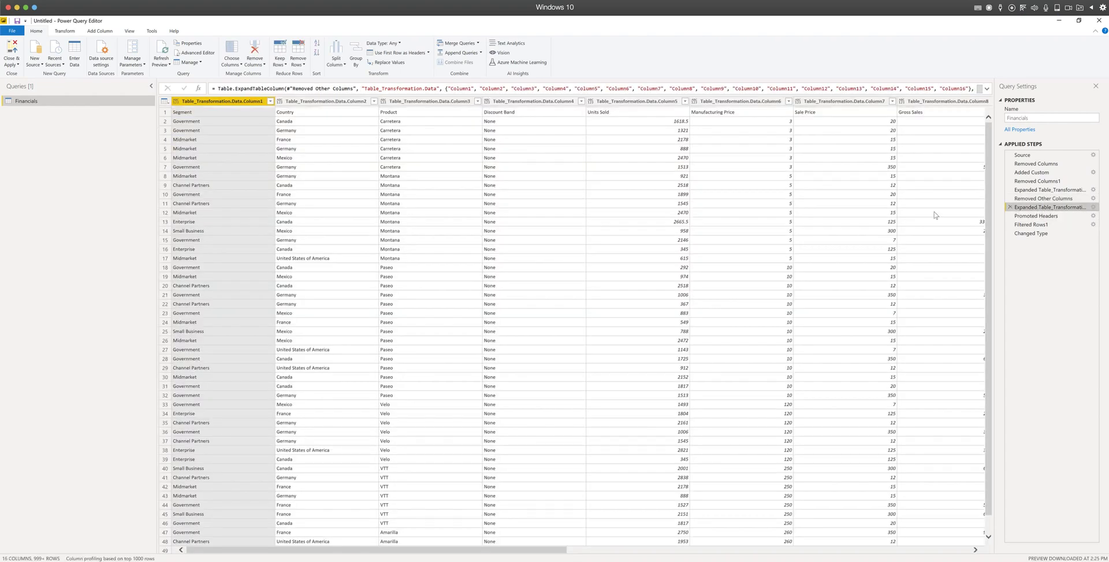
scroll(775, 241, "right", 10)
Filter Table_Transformation.Name right after the first expanded Table_Transformation step so the financials row is excluded and 2009-2010 is kept
left_click(1073, 190)
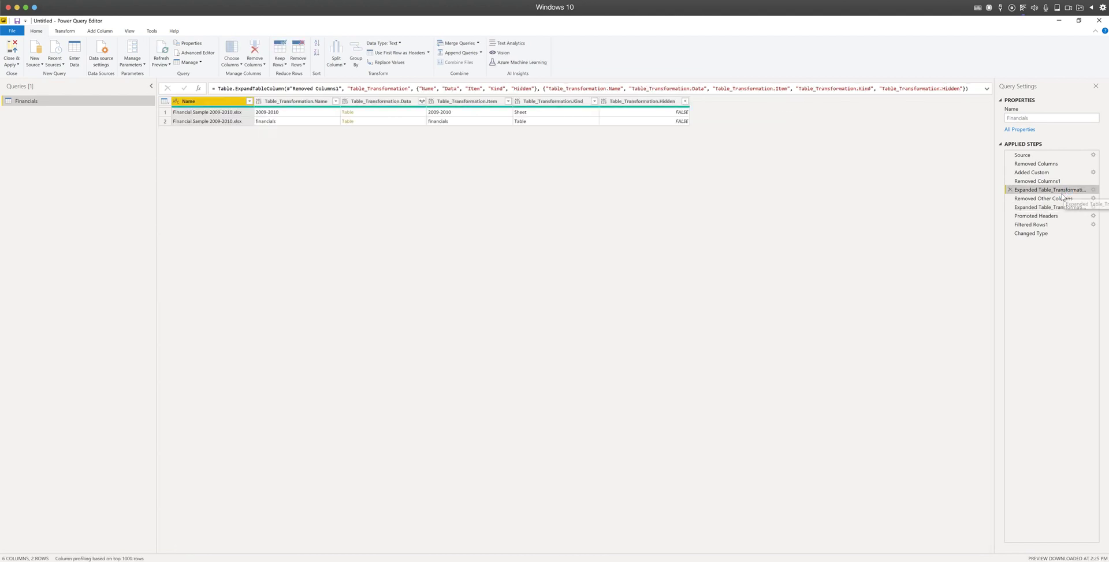
left_click(335, 101)
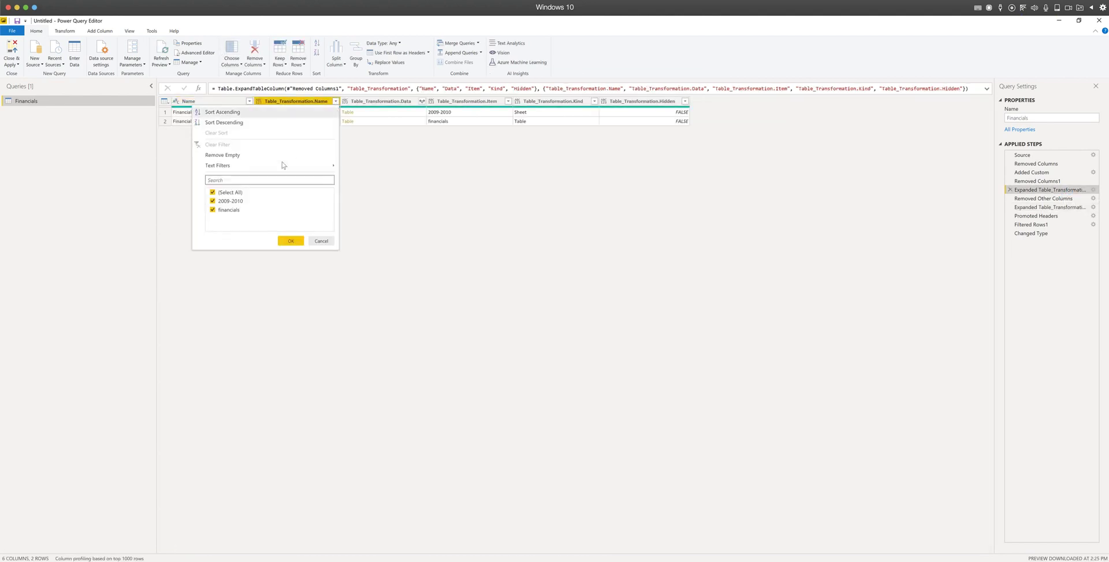
left_click(234, 210)
left_click(290, 241)
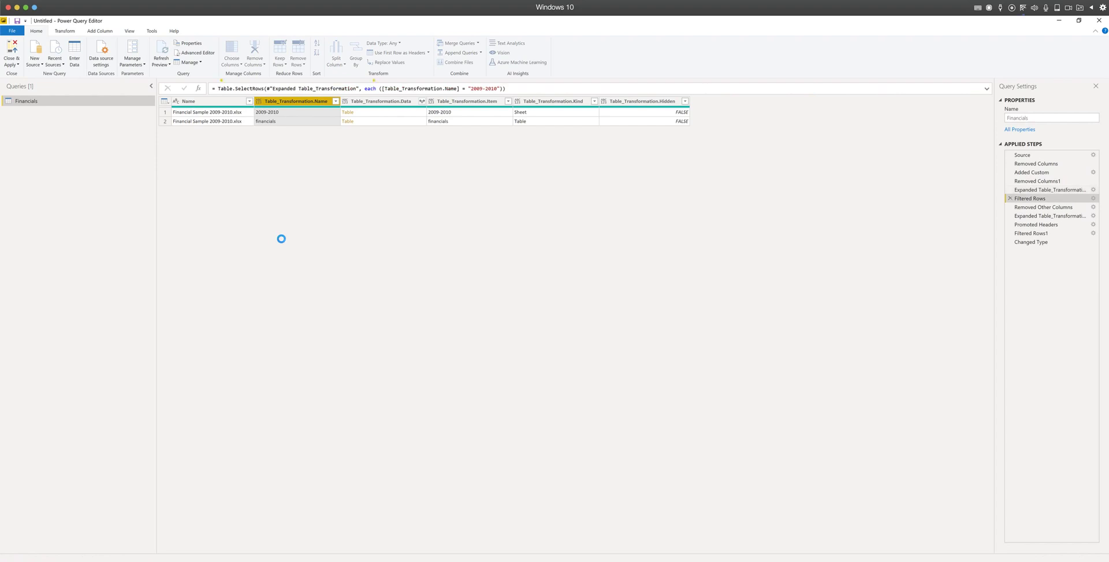
Add the "Name" column to the Table.SelectColumns list in the Removed Other Columns step's formula
left_click(1045, 208)
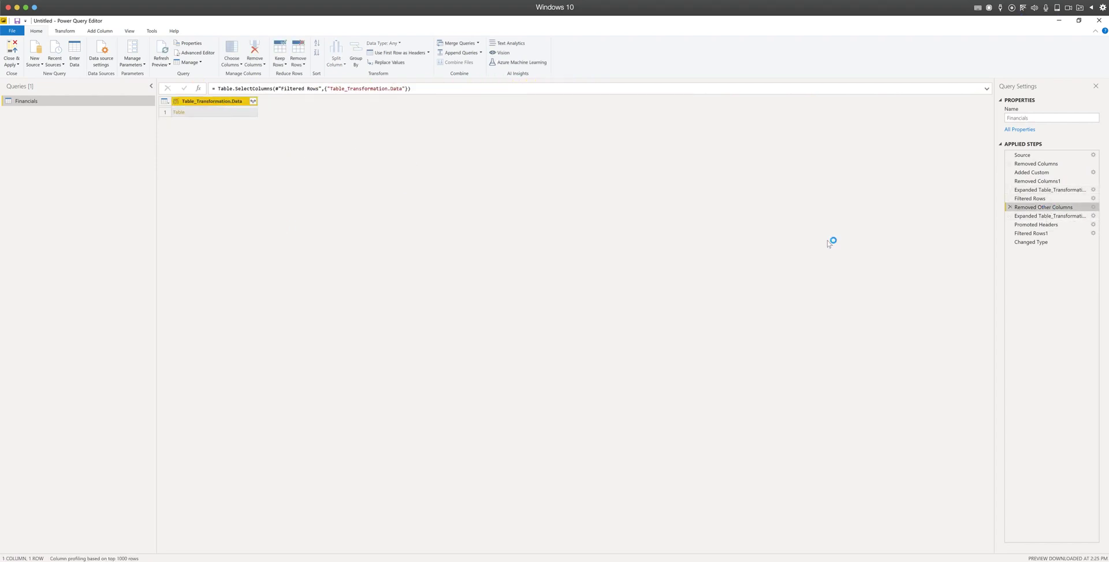
left_click(1027, 198)
double_click(203, 102)
key("super")
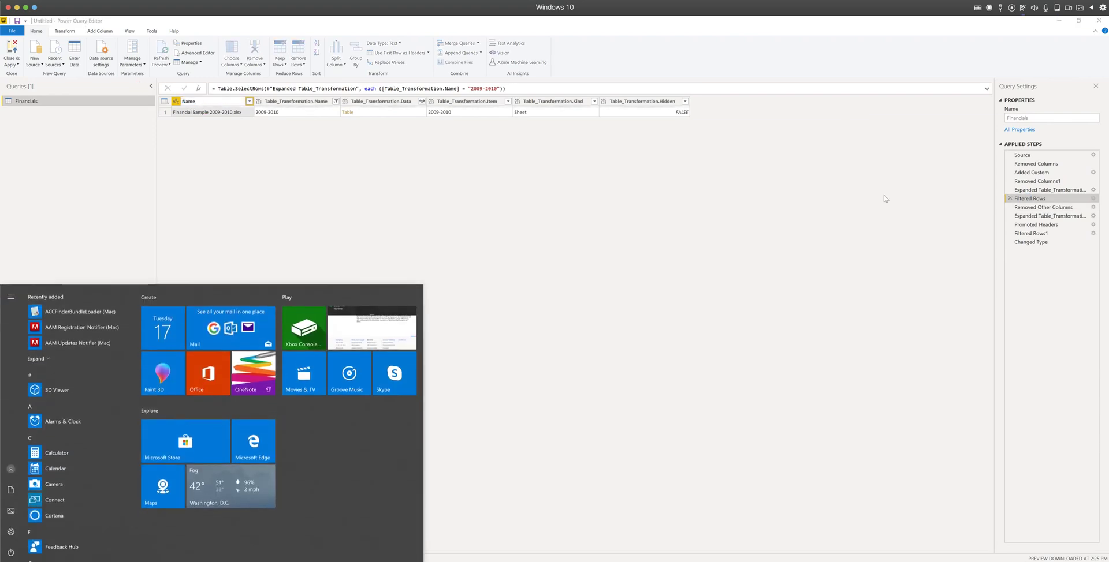
key("super")
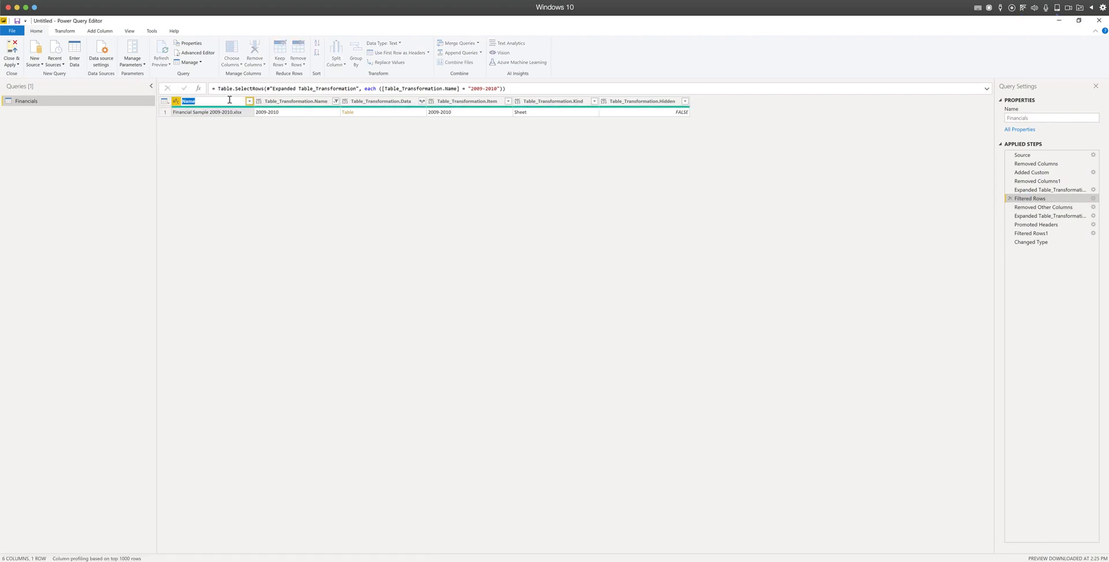
left_click(1034, 208)
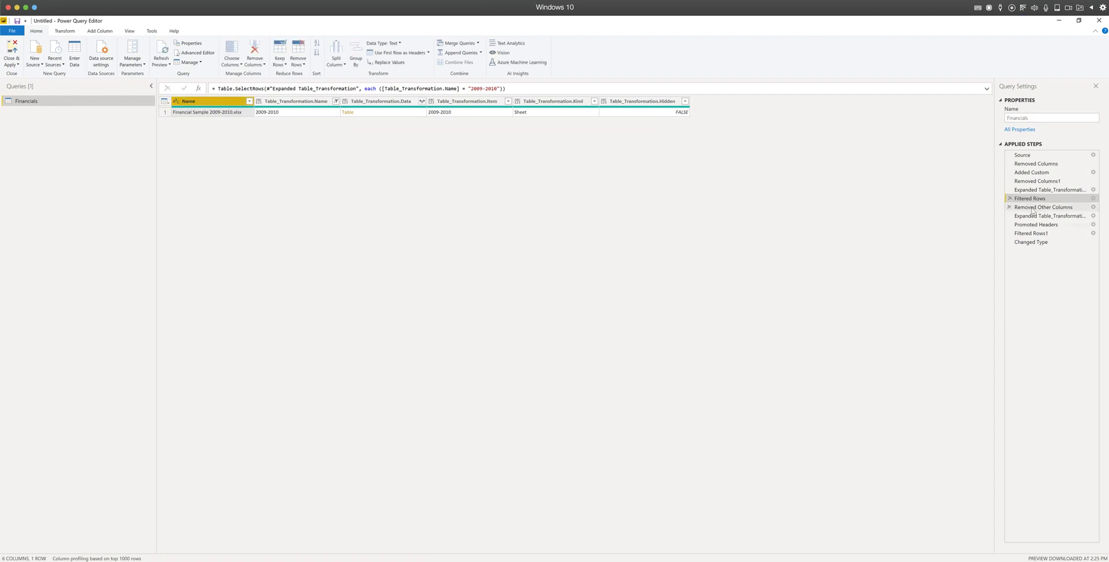
left_click(405, 90)
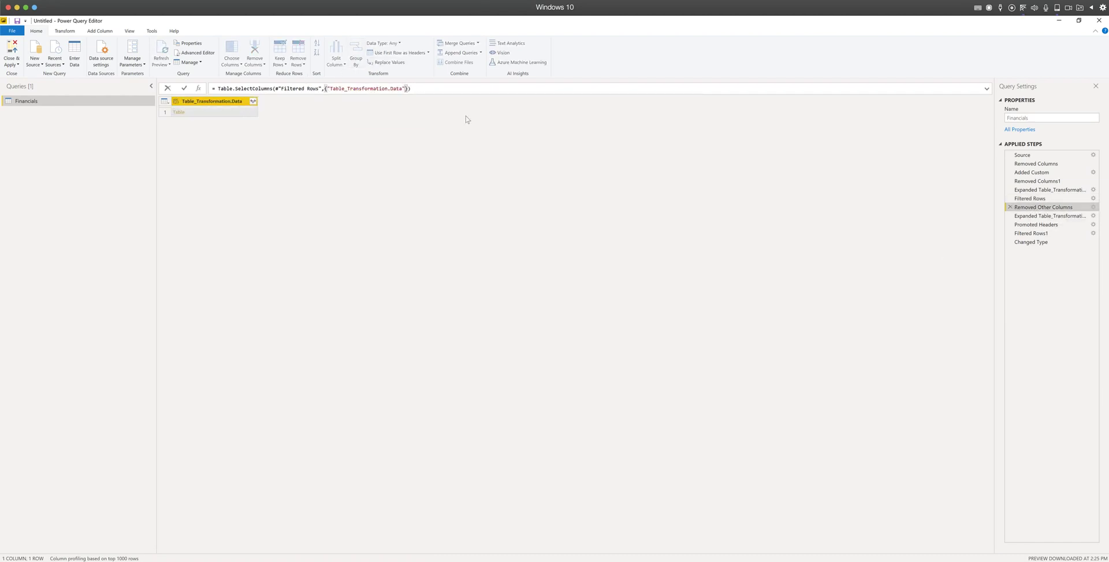
type(", \"Name\"}")
left_click(184, 89)
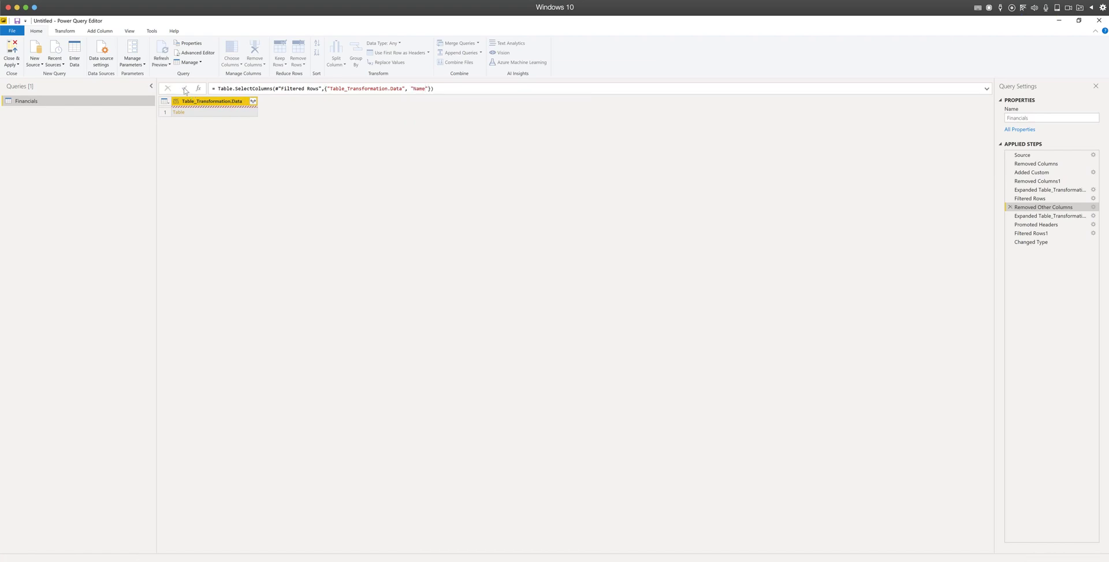
Rename the file-name column to Name after the Promoted Headers step, inserting the rename as an intermediate step
left_click(1051, 217)
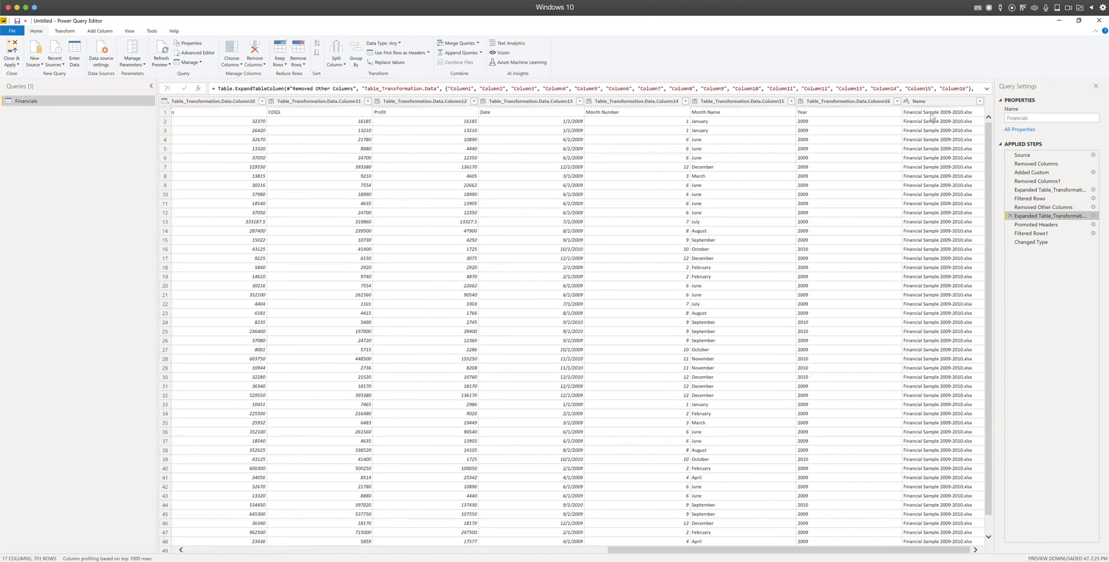
left_click(1035, 224)
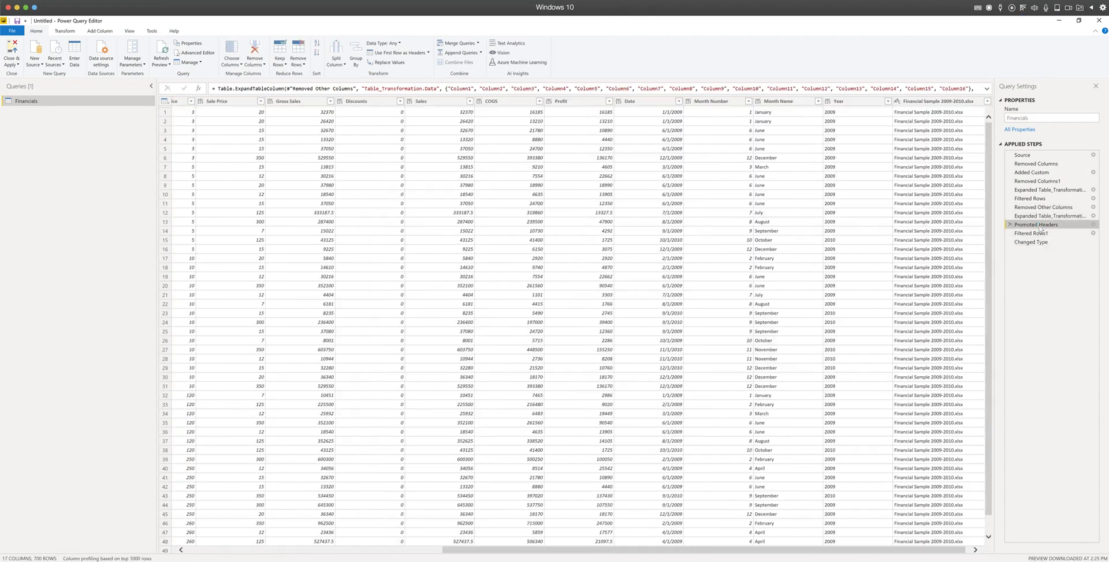
double_click(945, 103)
type("N")
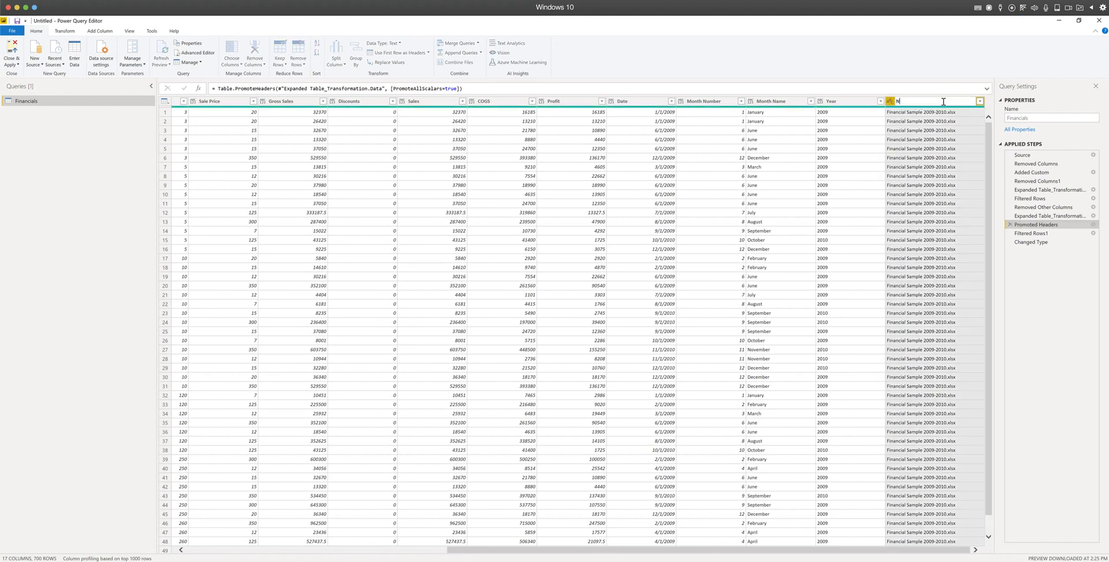
type("ame")
key("Return")
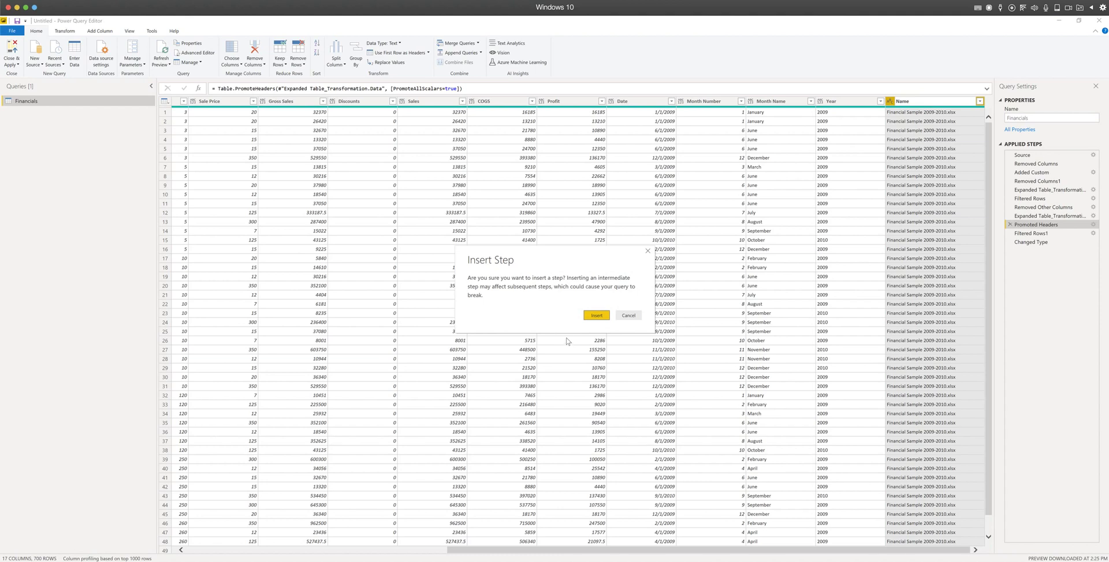
left_click(591, 317)
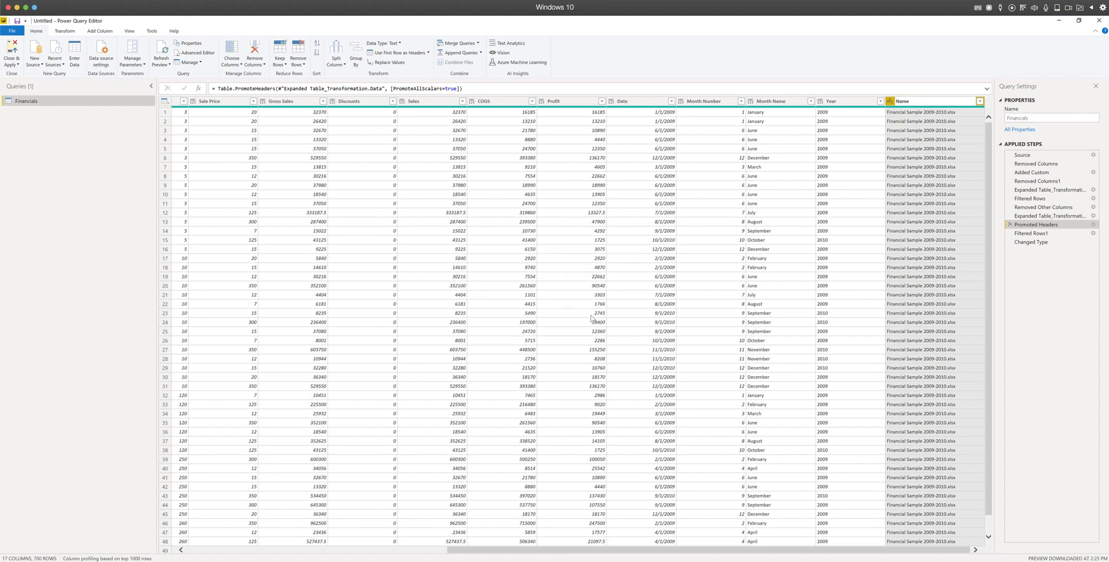
Review the Renamed Columns formula and rows, and check the file names listed for the Name column in the Changed Type step
left_click(390, 88)
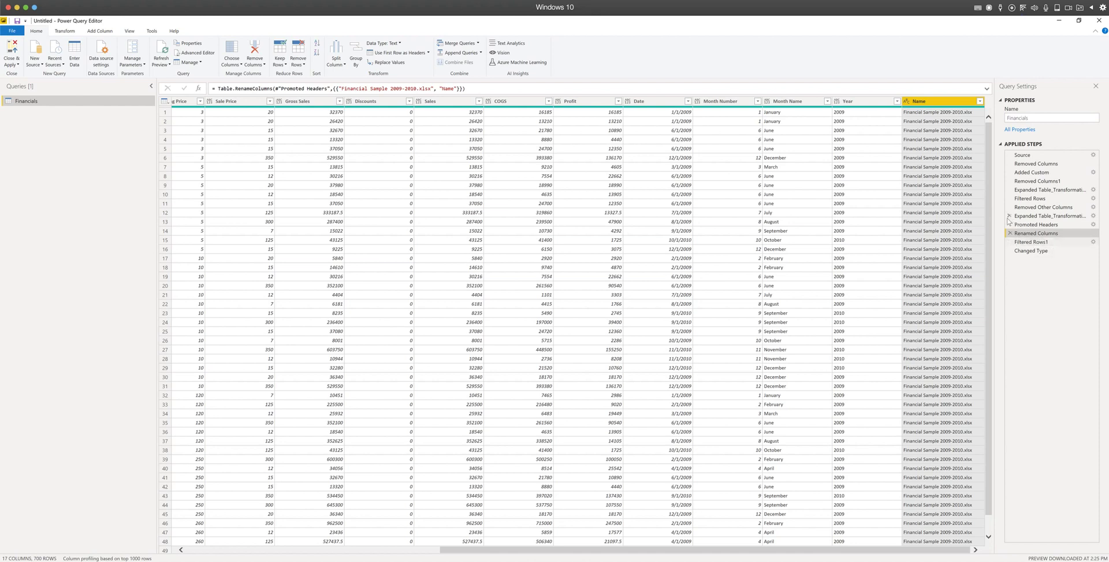
scroll(953, 168, "down", 10)
scroll(953, 173, "up", 10)
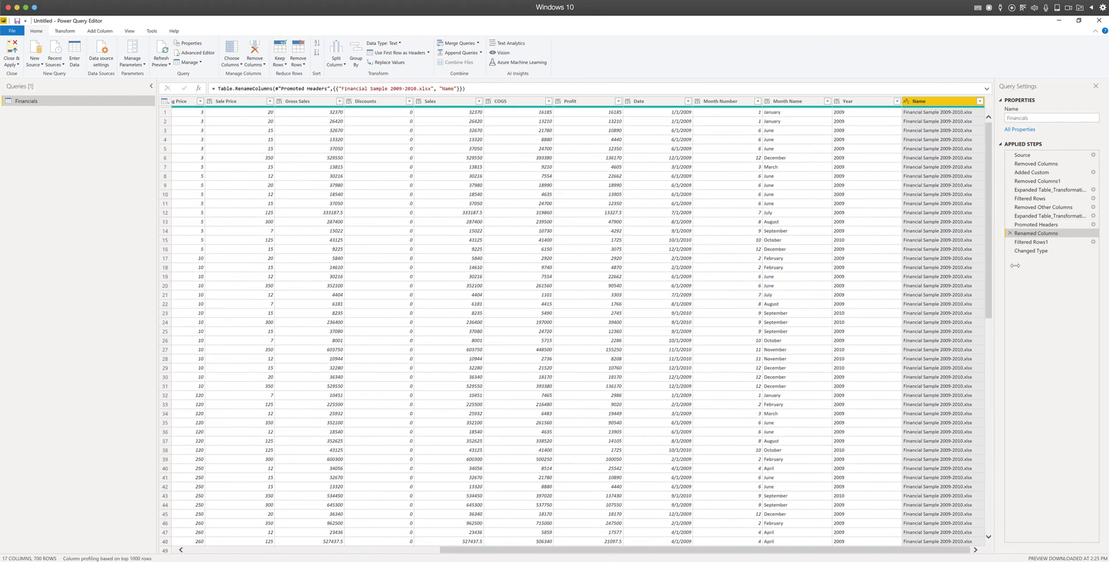
left_click(1034, 251)
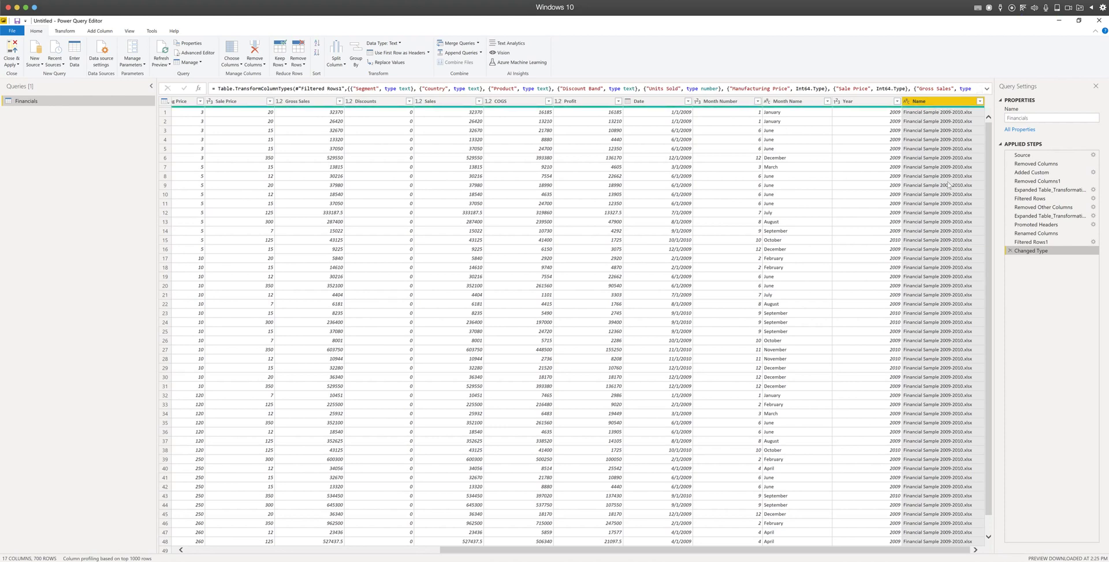
left_click(980, 102)
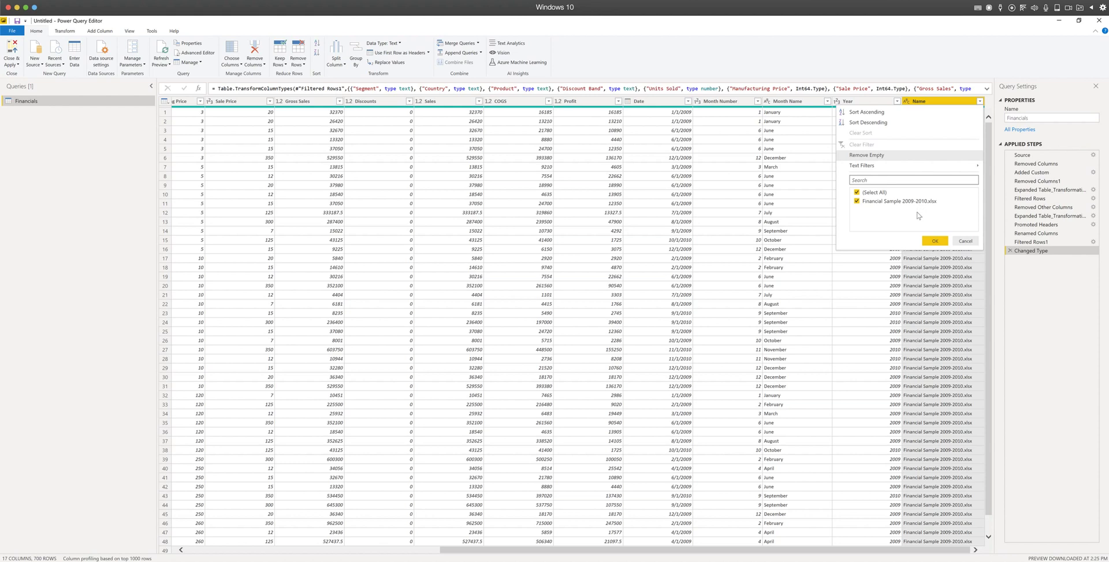
left_click(961, 242)
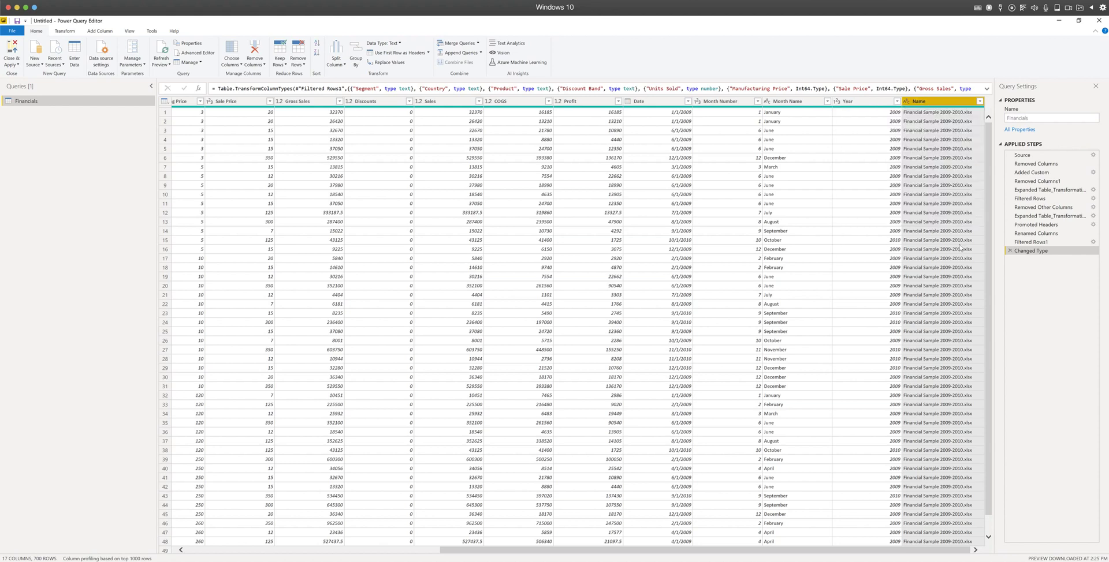
Remove "Name" from the Removed Other Columns formula so it selects only Table_Transformation.Data
left_click(1054, 217)
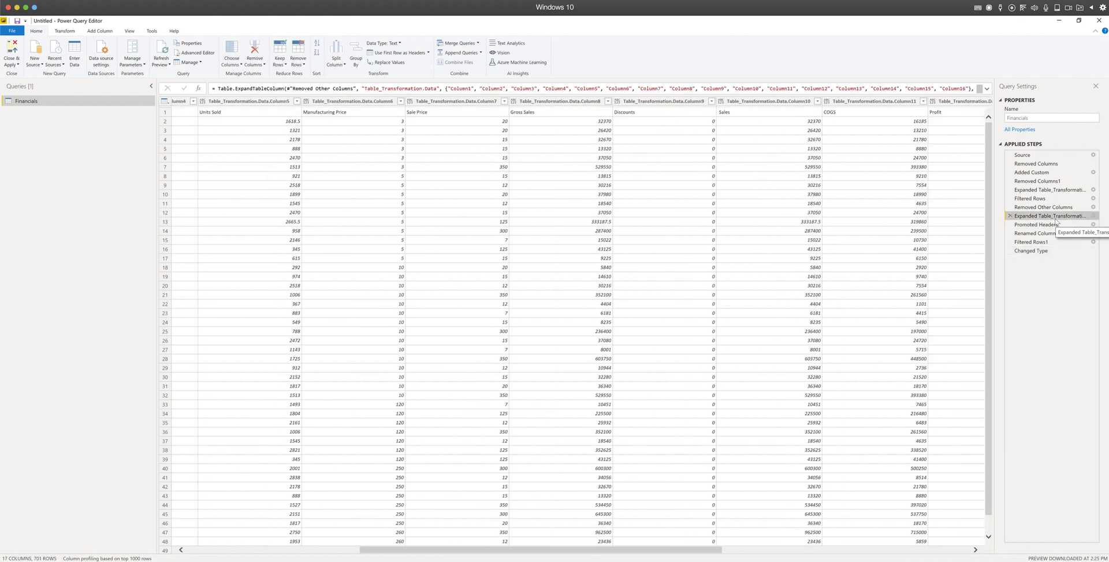
left_click(1055, 209)
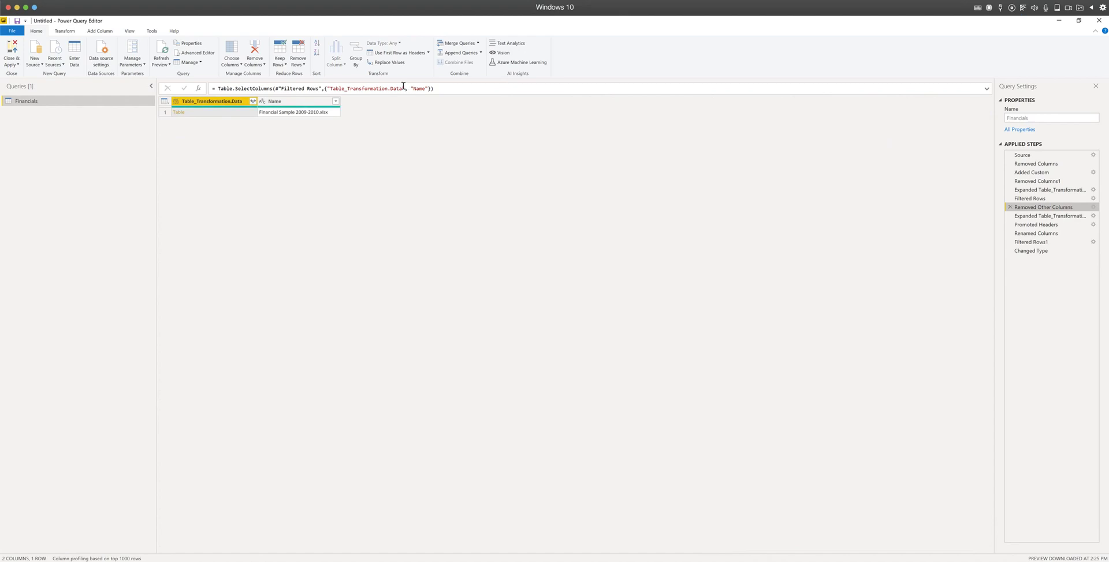
left_click(429, 88)
key("BackSpace")
key("BackSpace")
key("BackSpace")
key("BackSpace")
key("BackSpace")
key("BackSpace")
key("BackSpace")
key("BackSpace")
key("BackSpace")
key("BackSpace")
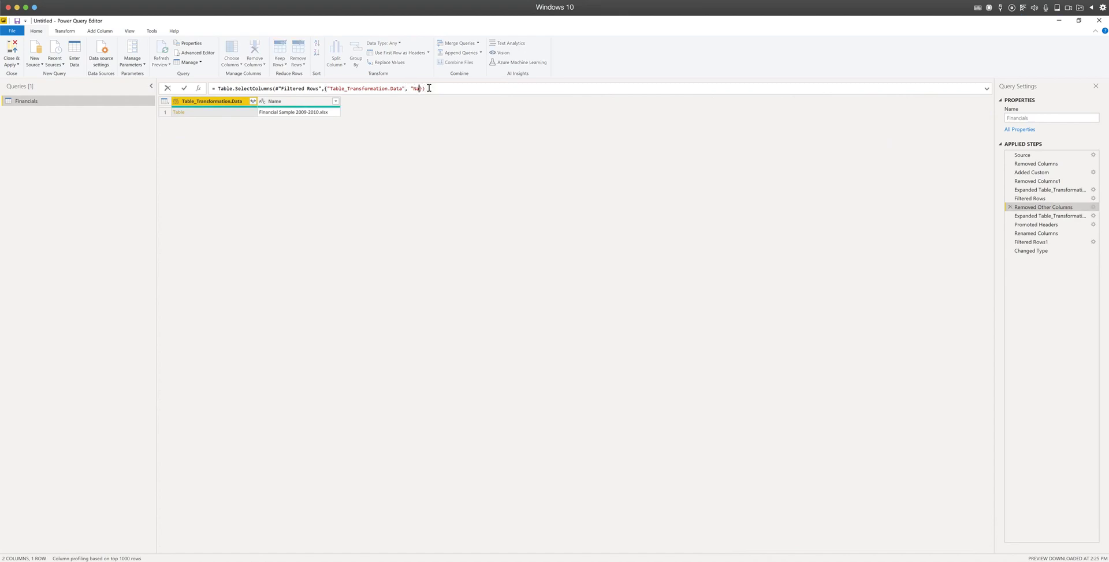
type("\"}")
key("Return")
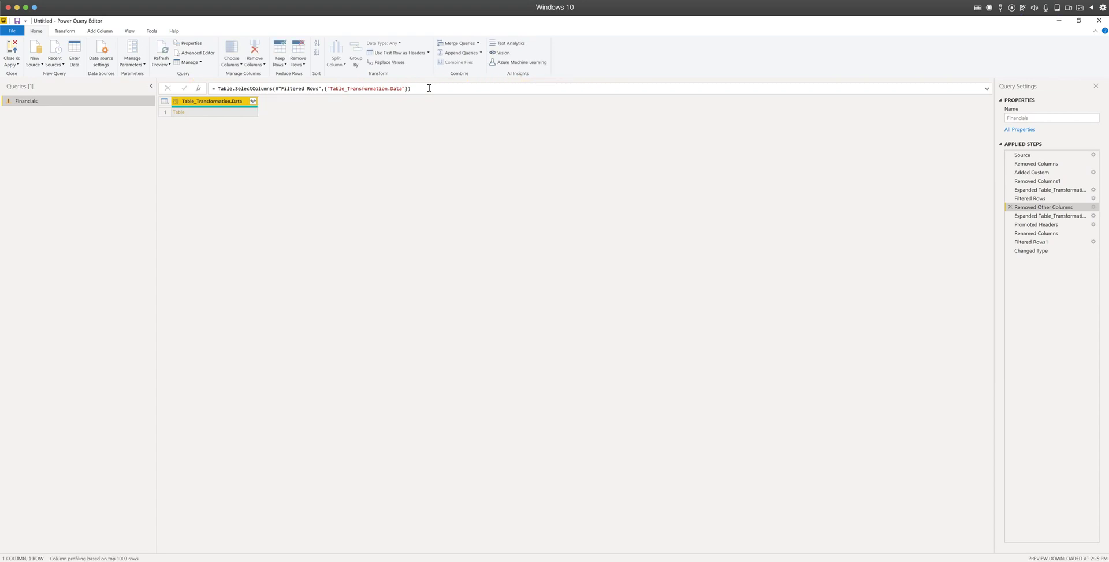
Check the expanded and promoted-header steps, and delete the Renamed Columns step from the query
left_click(1040, 217)
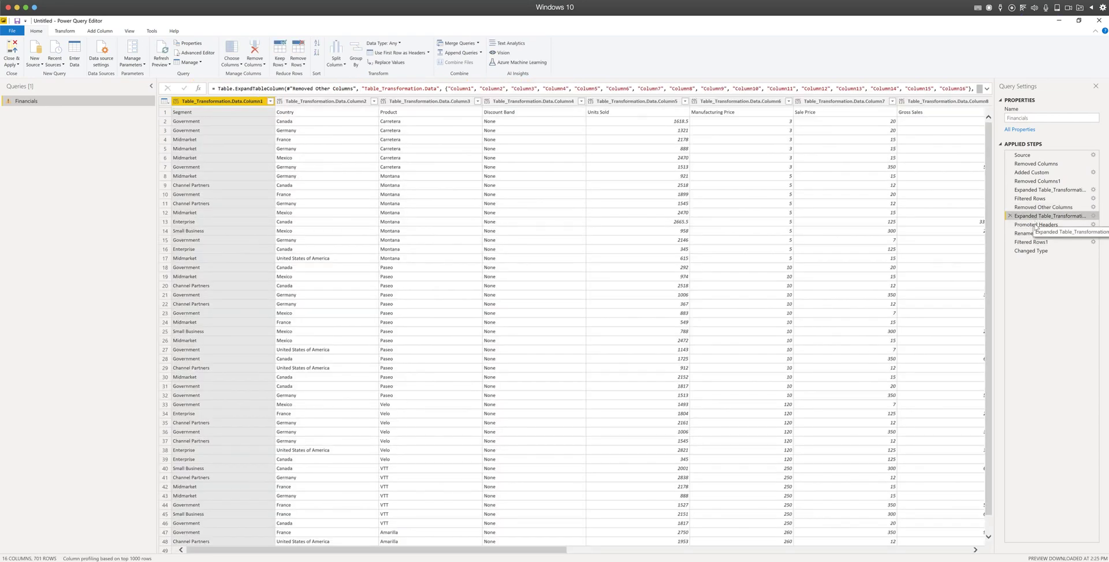
left_click(1036, 225)
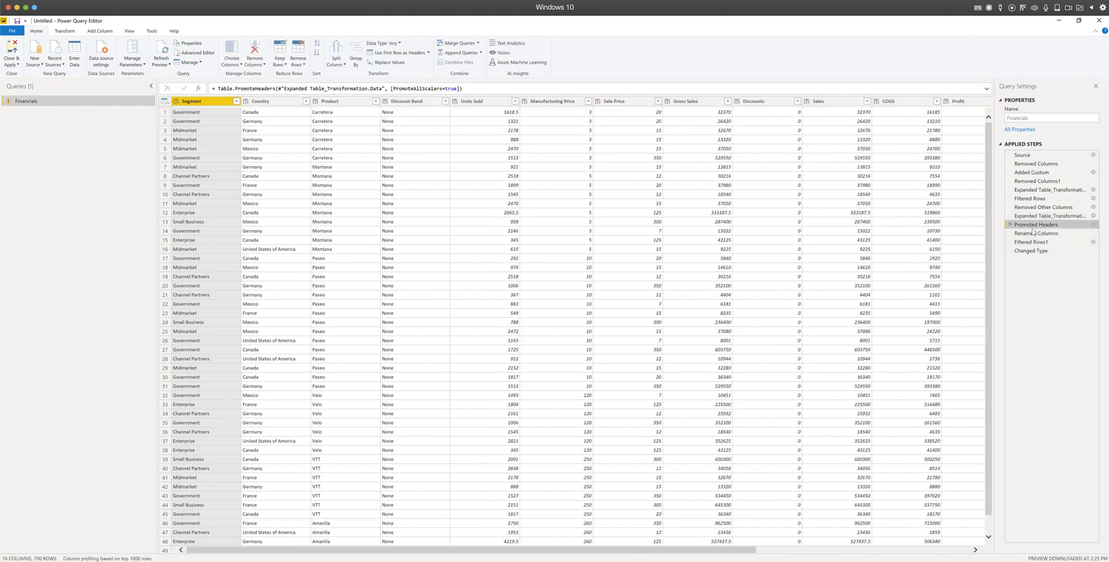
left_click(1034, 233)
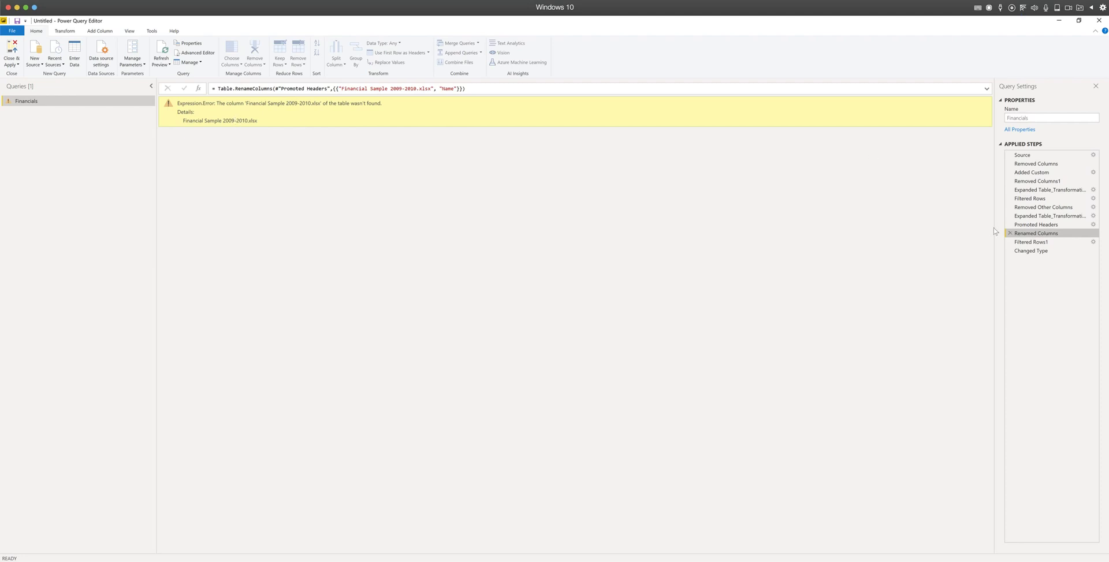
left_click(1010, 234)
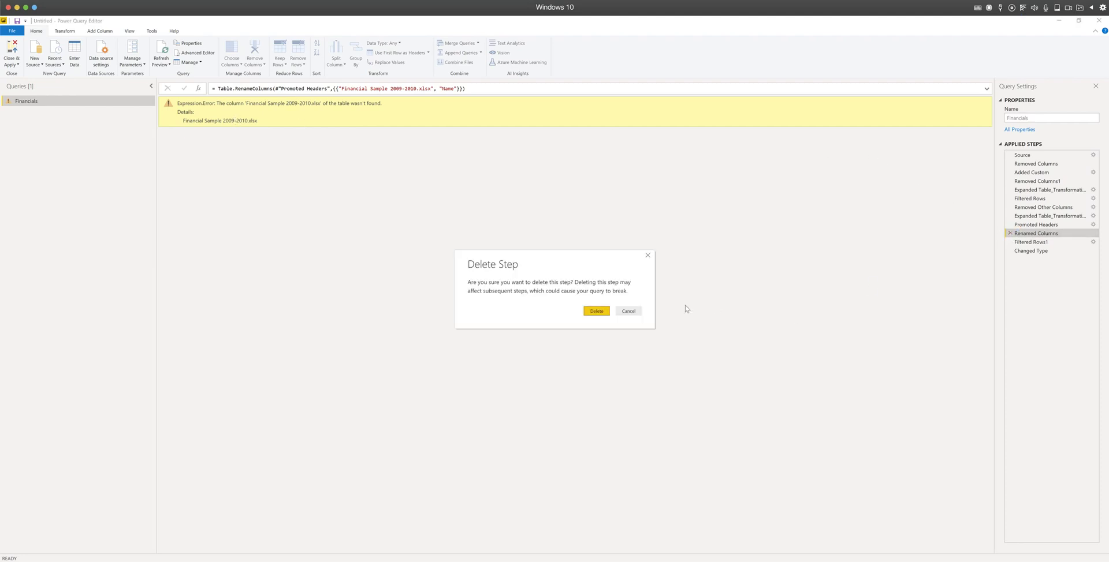
left_click(601, 312)
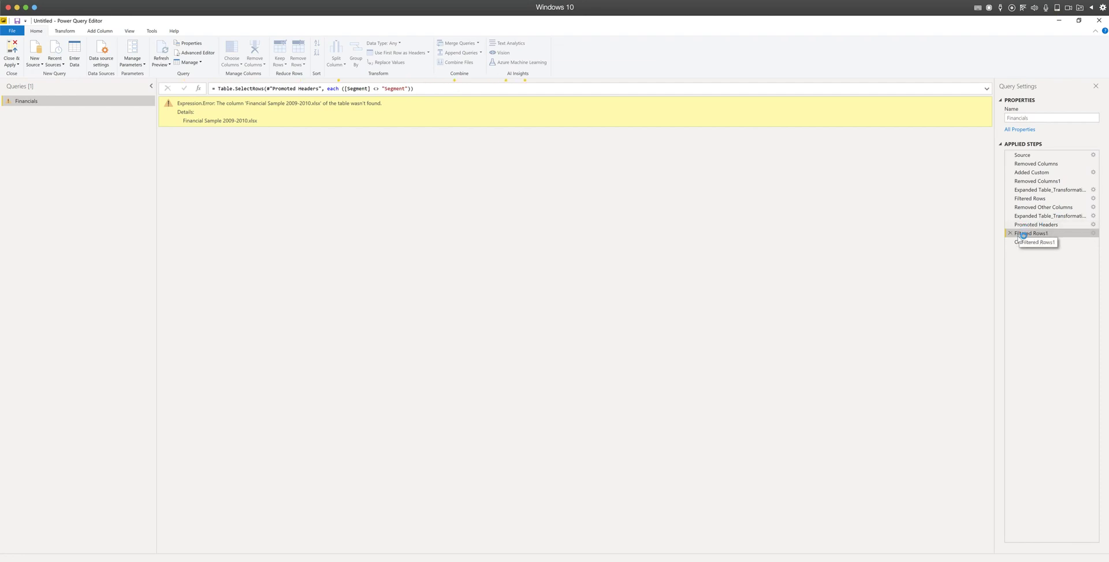
Check the columns in the Changed Type step, and close the query editor while applying the changes to the report
left_click(1028, 243)
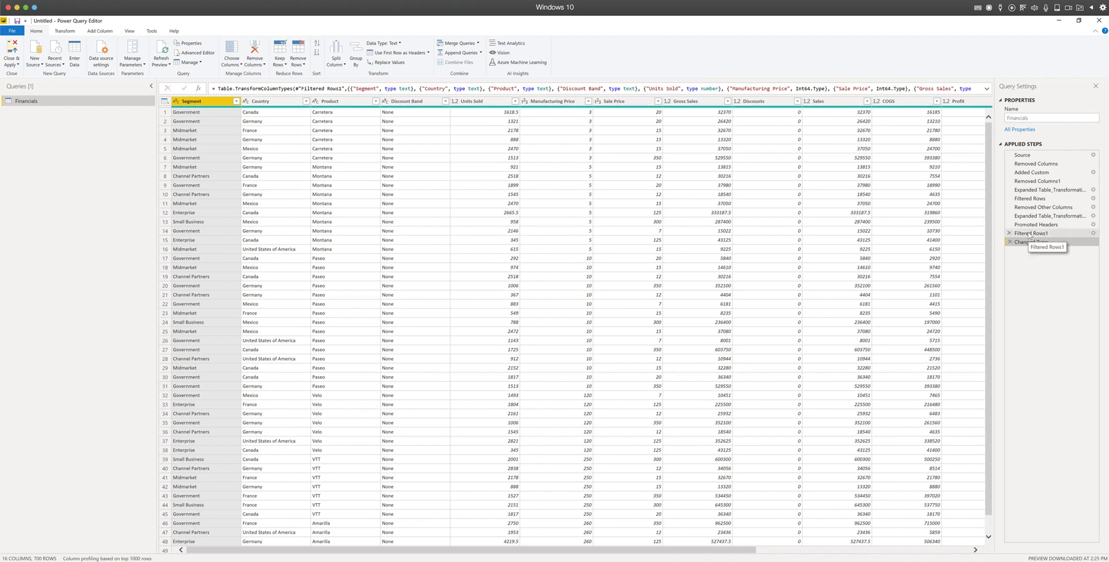
scroll(774, 124, "right", 6)
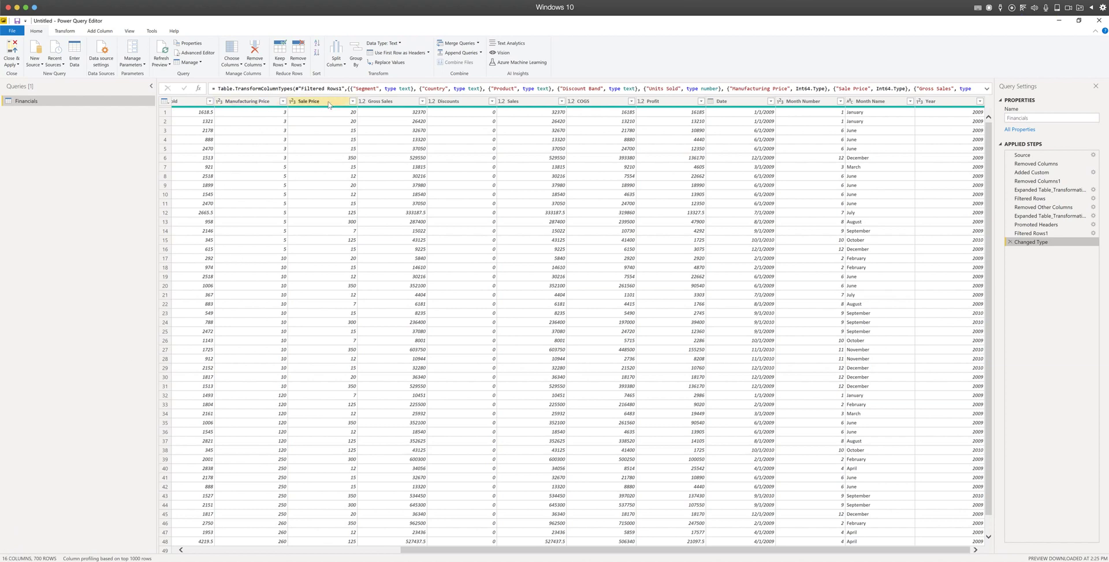
left_click(12, 47)
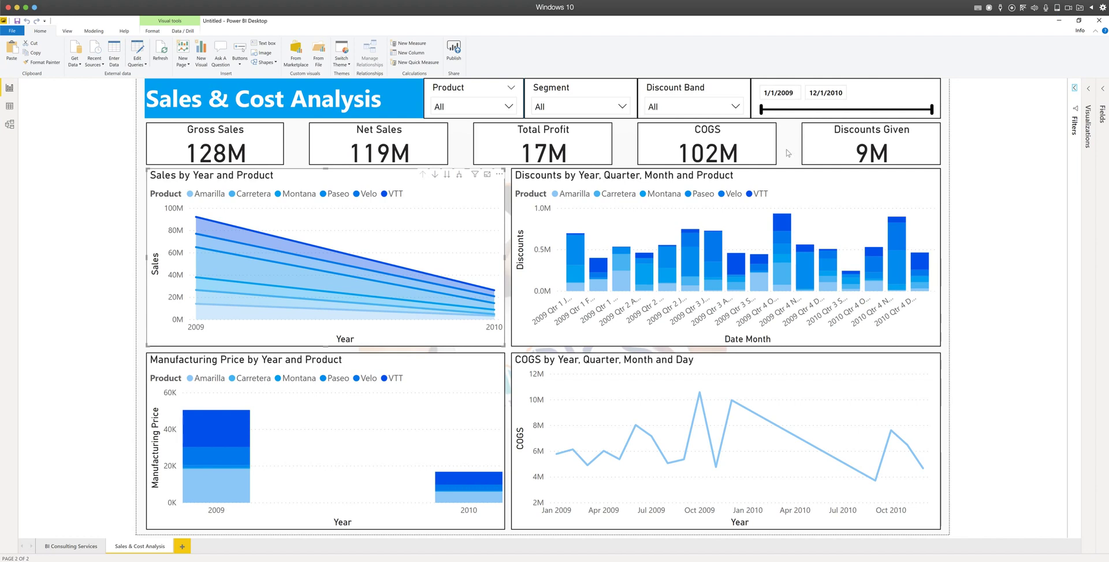
Show the report's BI Consulting Services page, and switch to the YouTube video's comments in the browser
left_click(76, 547)
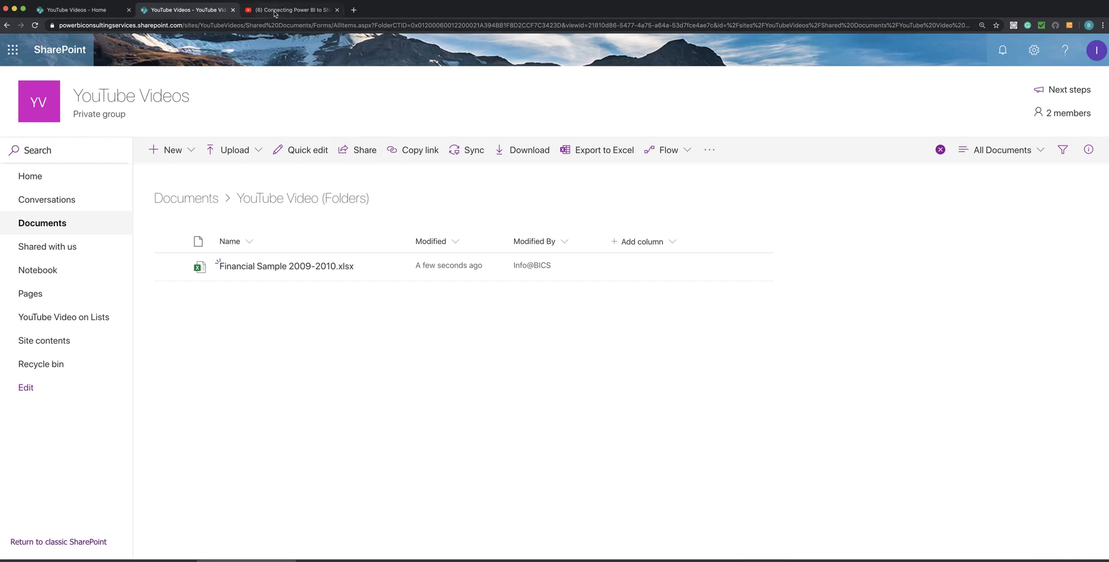
key("ctrl+Tab")
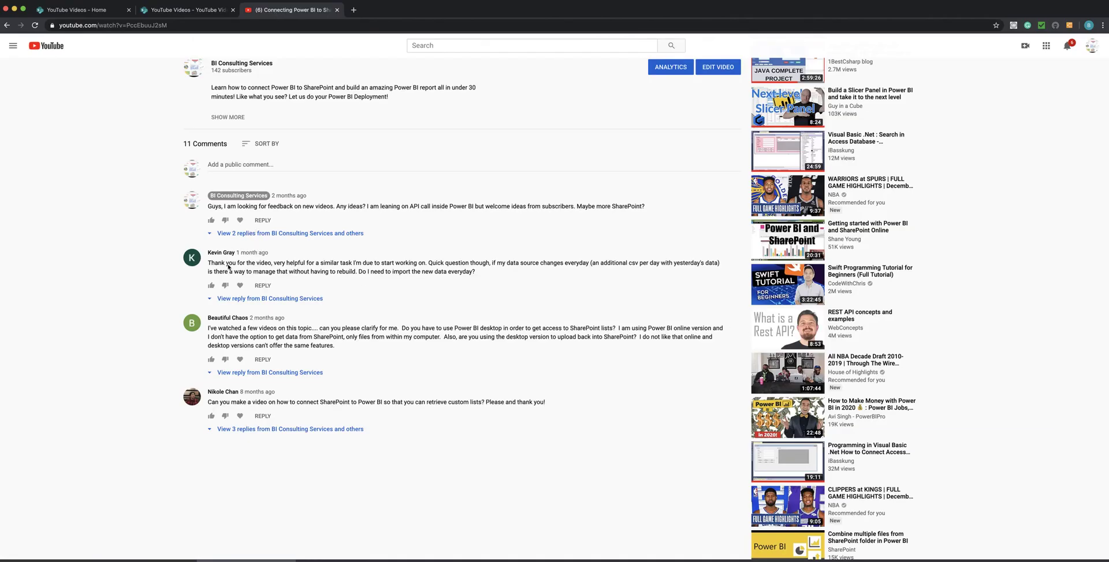